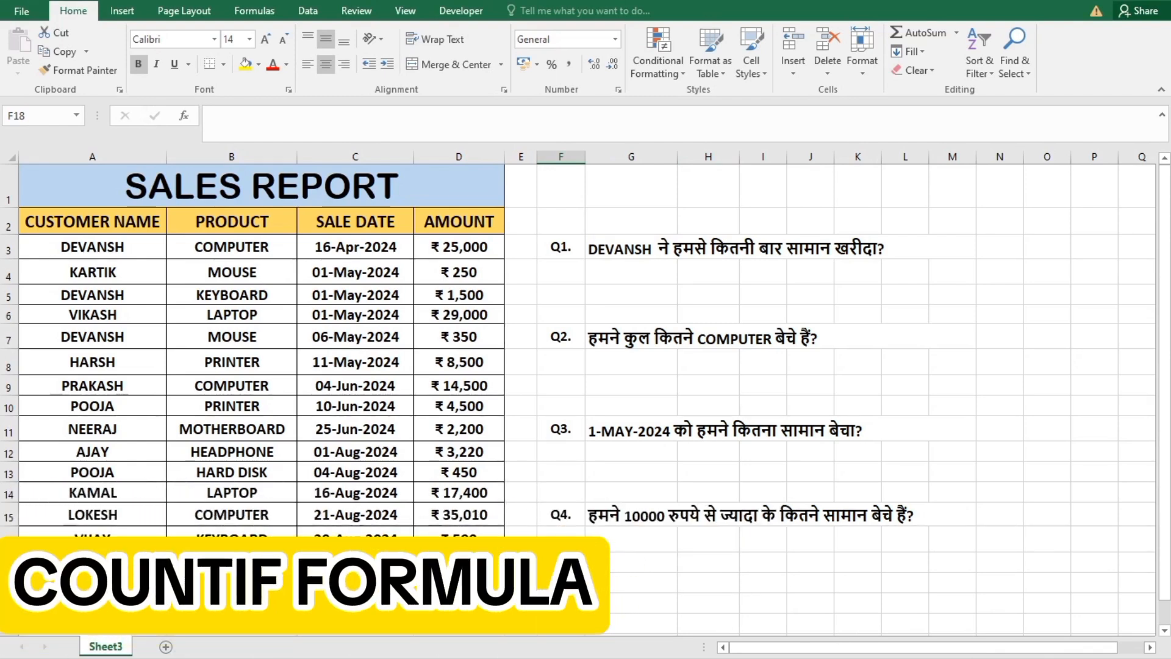
Examine the sales report table and its customer name, product, sale date and amount columns.
left_click(554, 577)
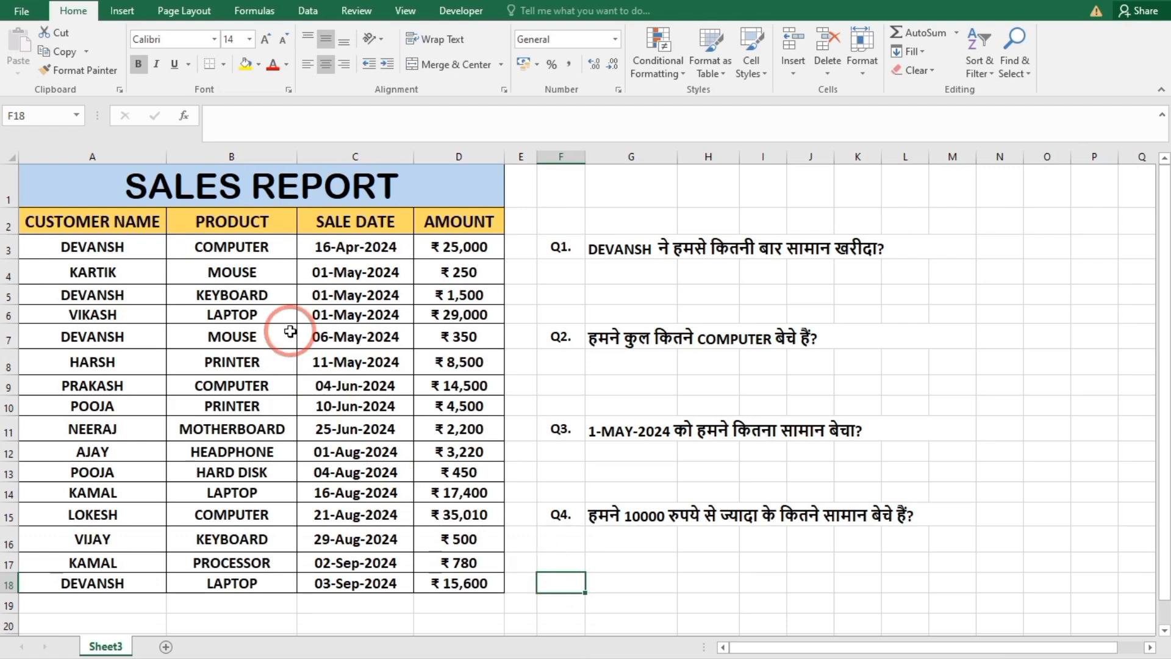
left_click_drag(185, 194, 227, 581)
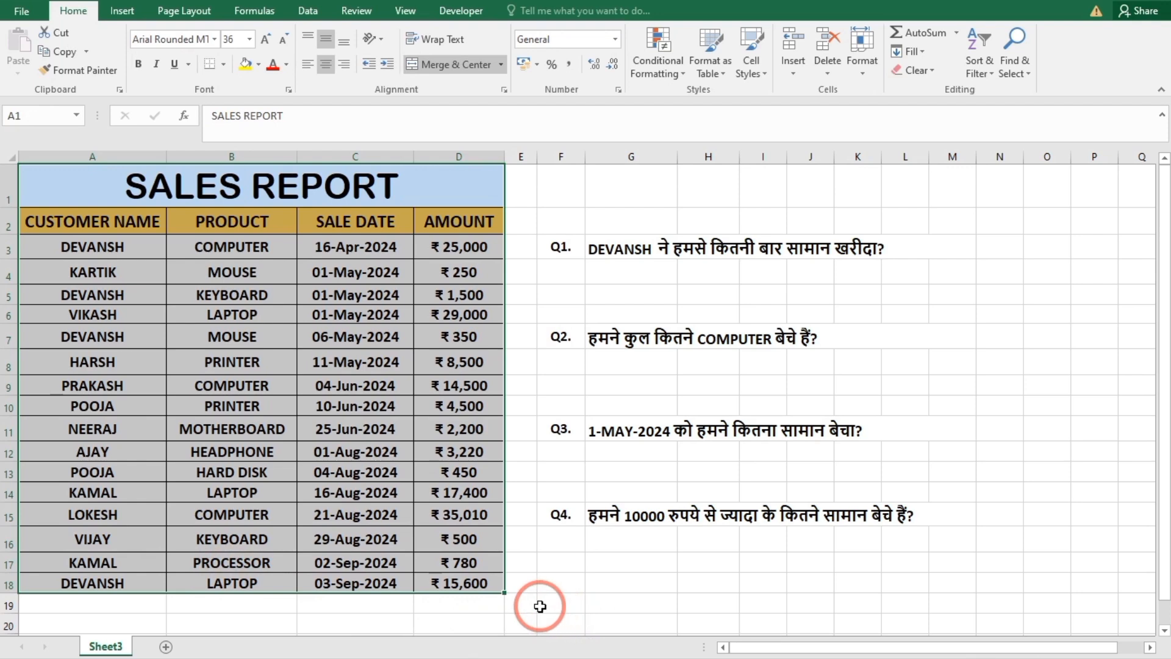
left_click(546, 609)
left_click(110, 238)
left_click_drag(110, 238, 122, 562)
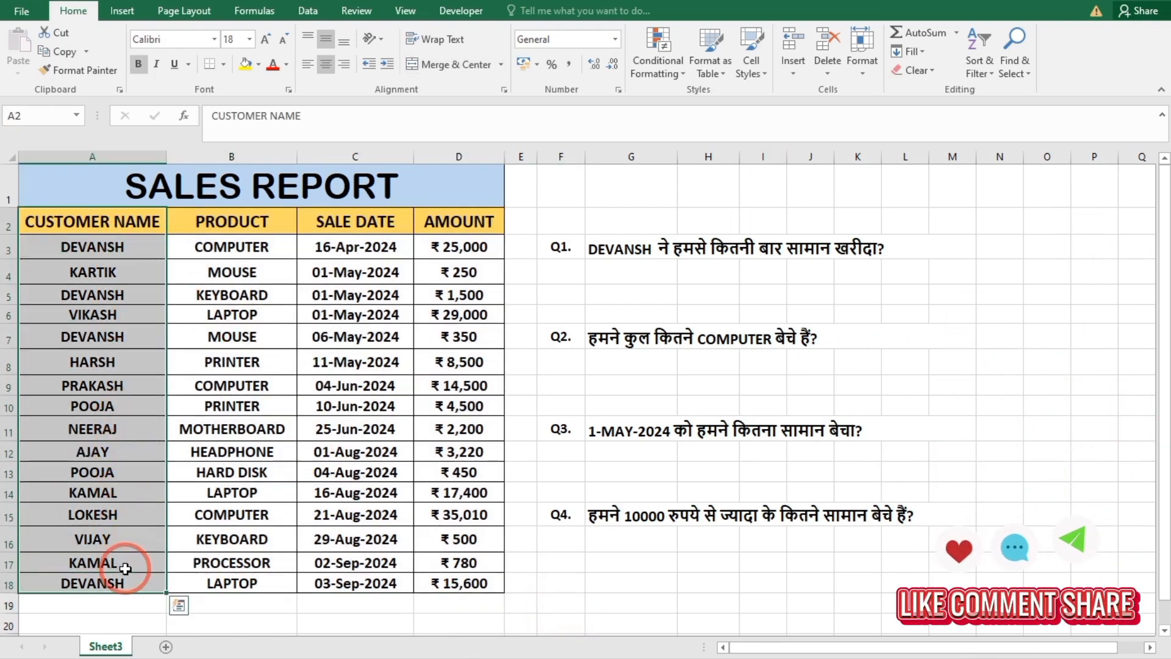
left_click_drag(221, 231, 259, 573)
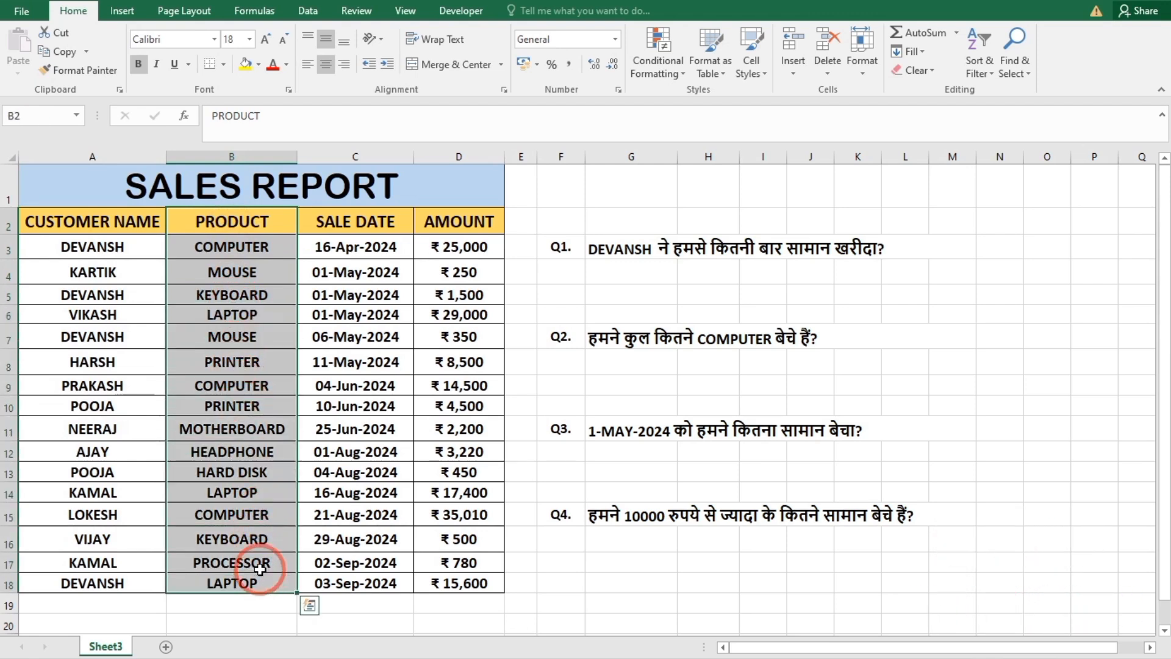
left_click_drag(358, 222, 364, 576)
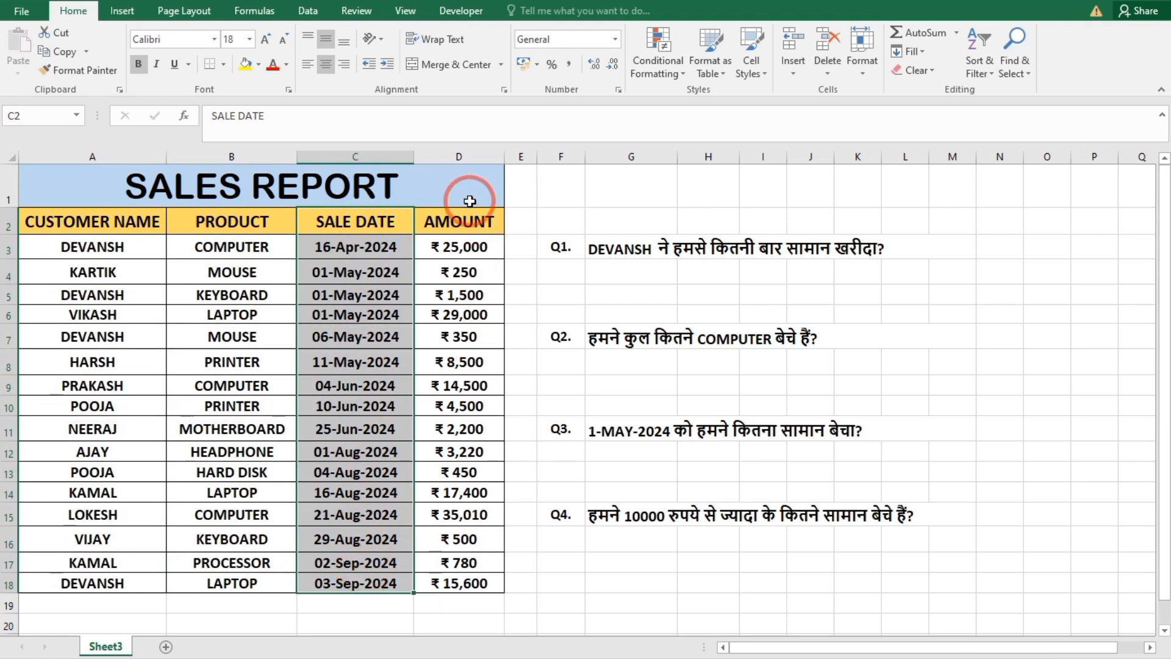
left_click_drag(471, 221, 479, 585)
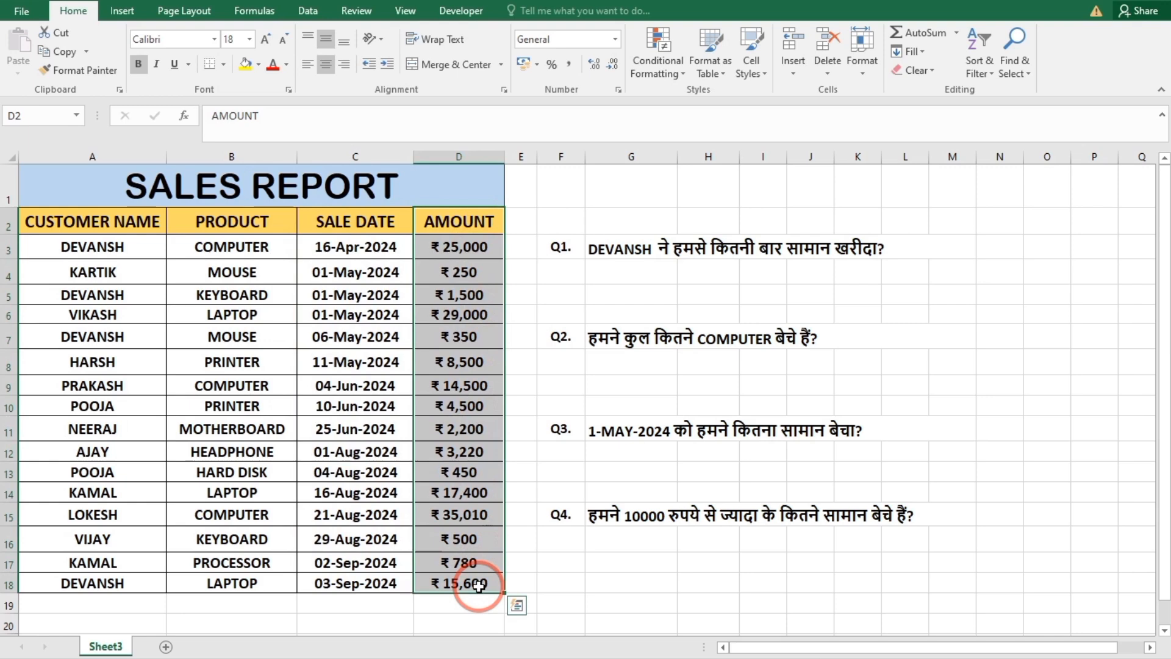
left_click(565, 604)
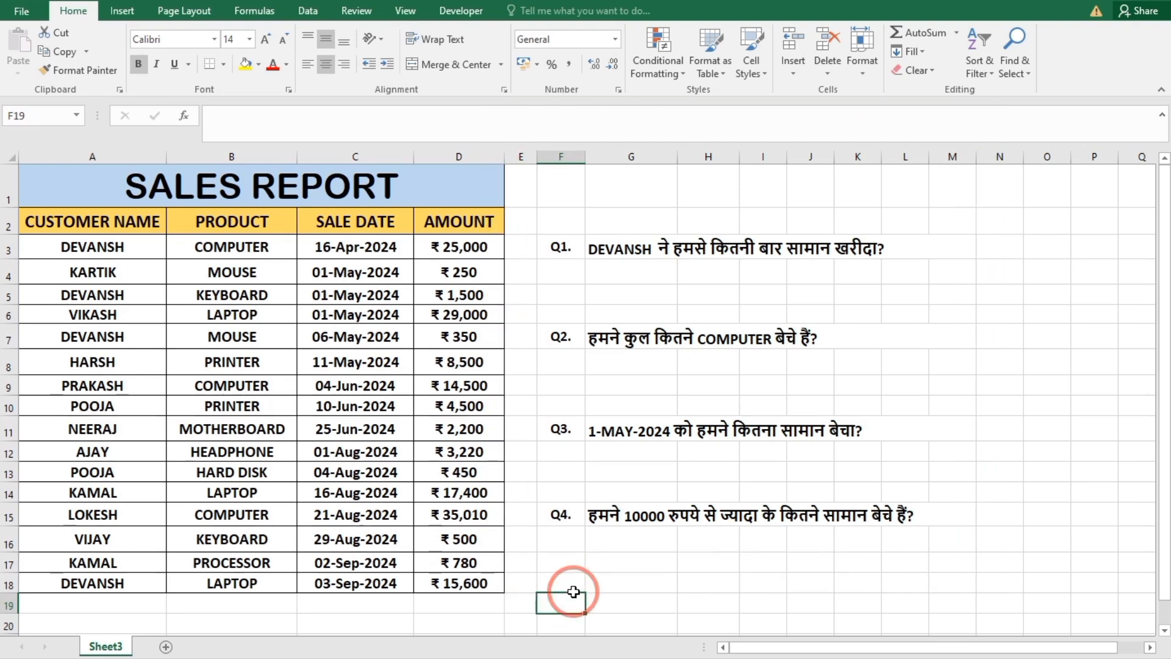
Enter the customer's name from question Q1 in cell G5 as the lookup criterion.
left_click(643, 251)
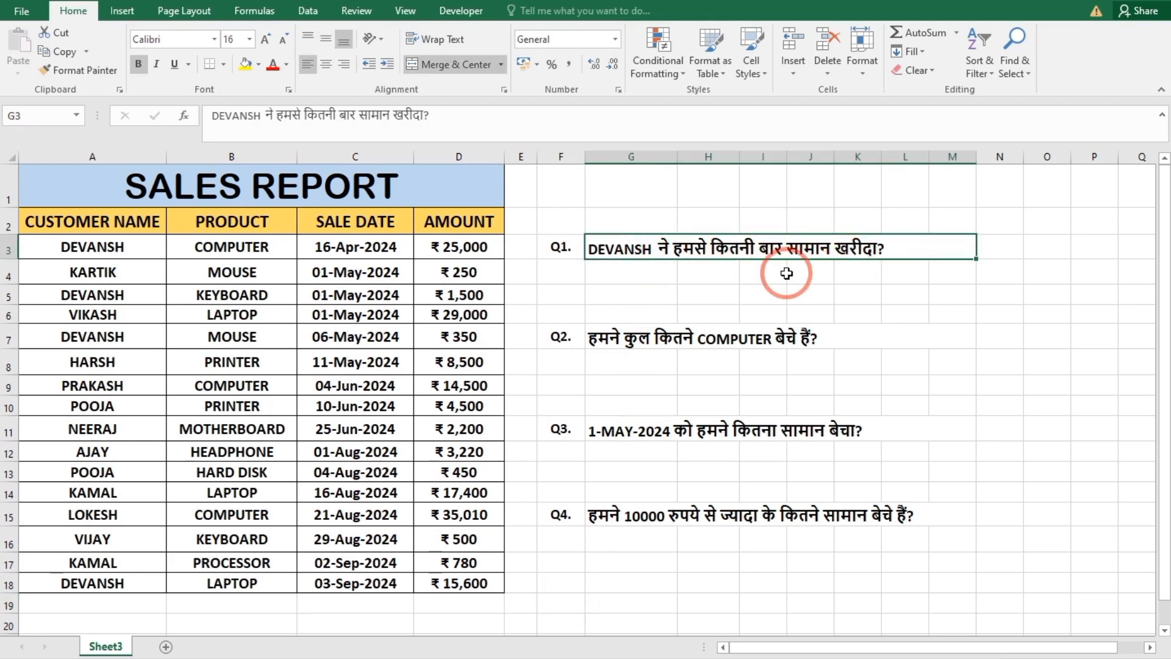
left_click(667, 292)
type("D")
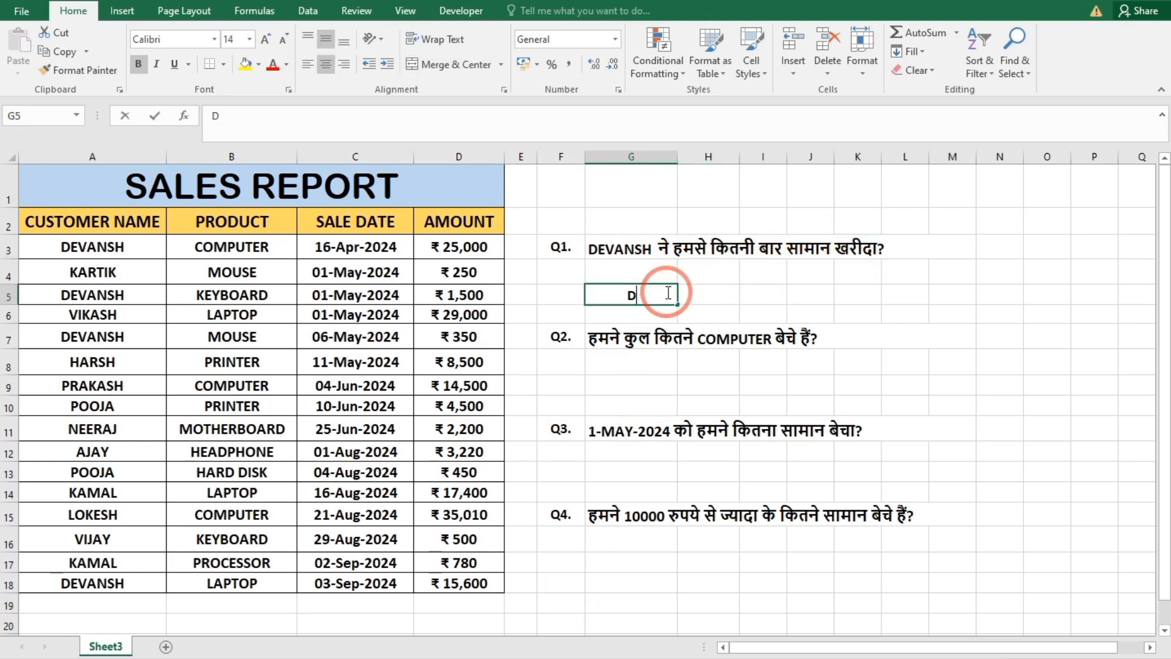
type("EVANSH")
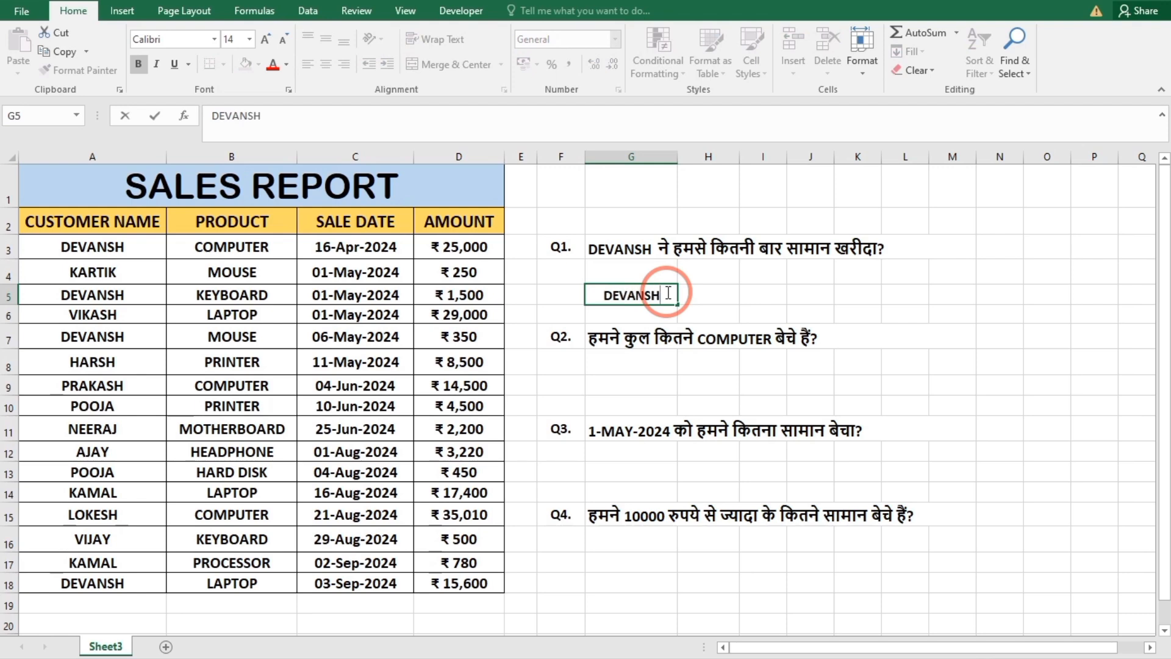
key("Tab")
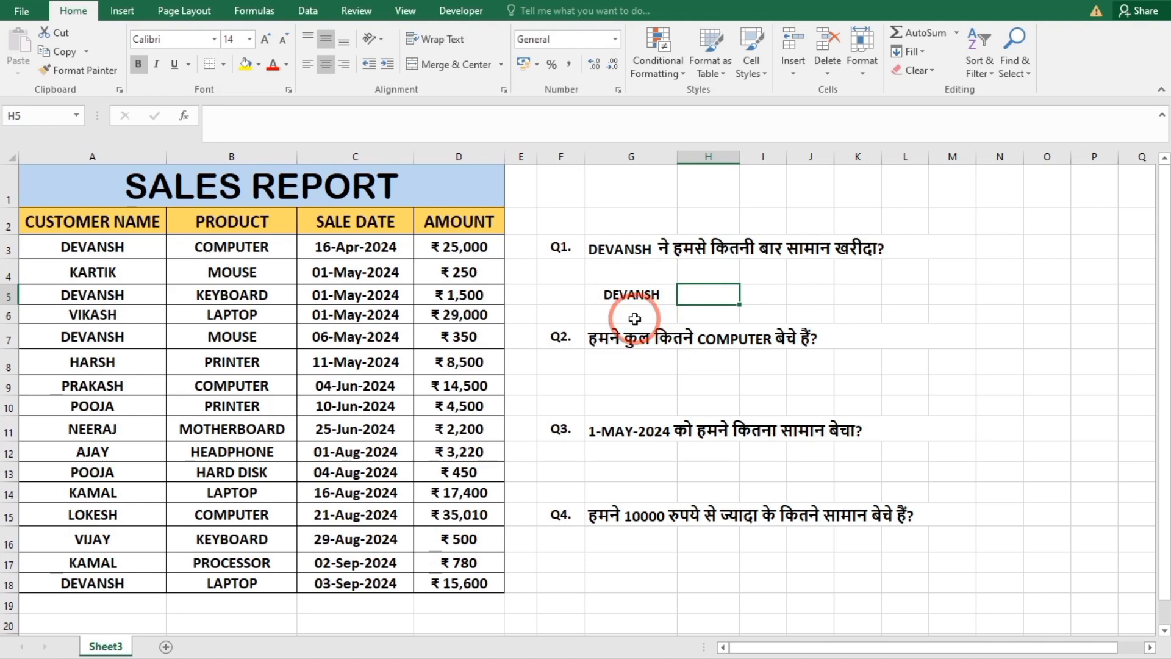
Count that customer's purchases in cell H5 with the formula =COUNTIF(A2:A18,G5).
type("=COUNTIF(")
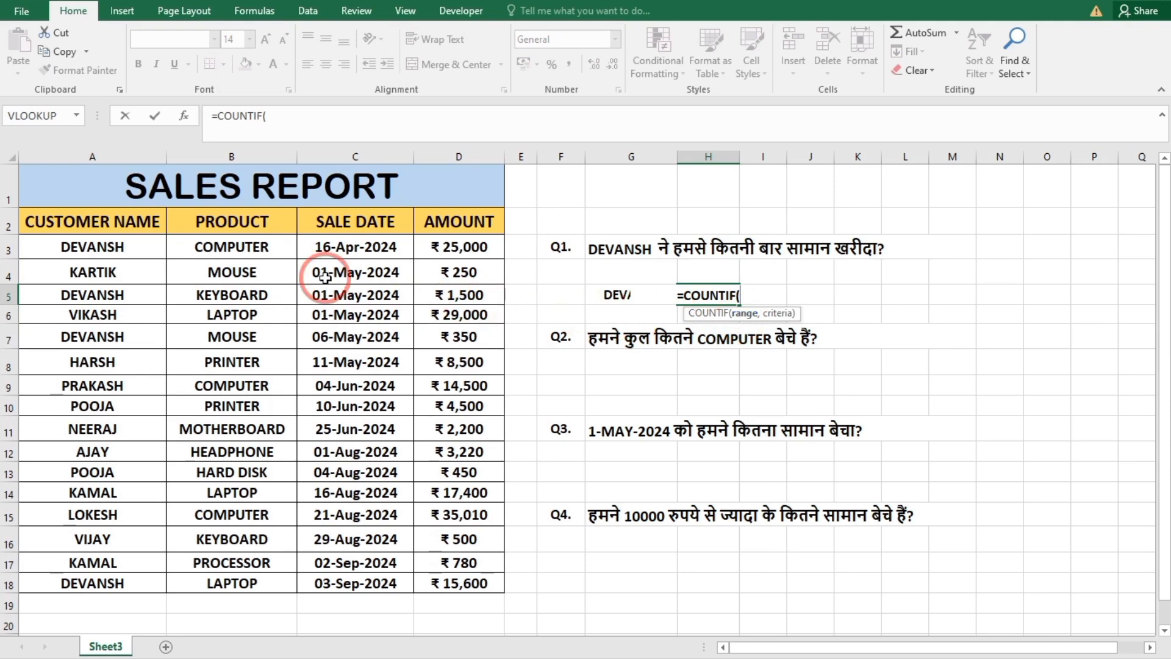
left_click_drag(97, 219, 92, 589)
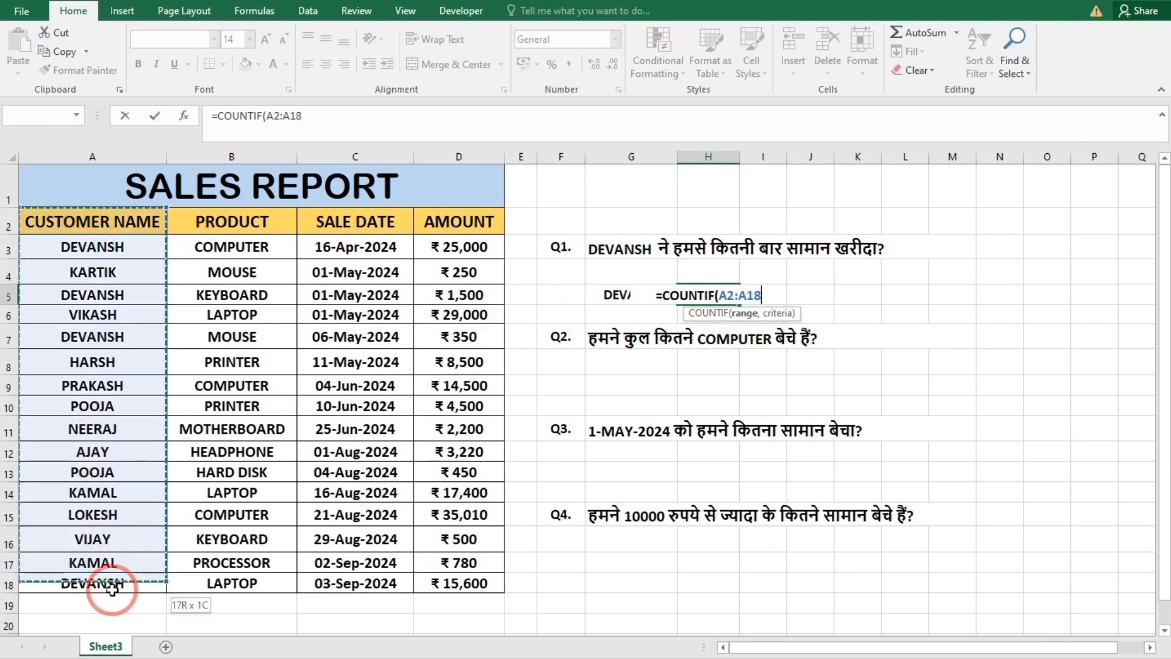
type(",")
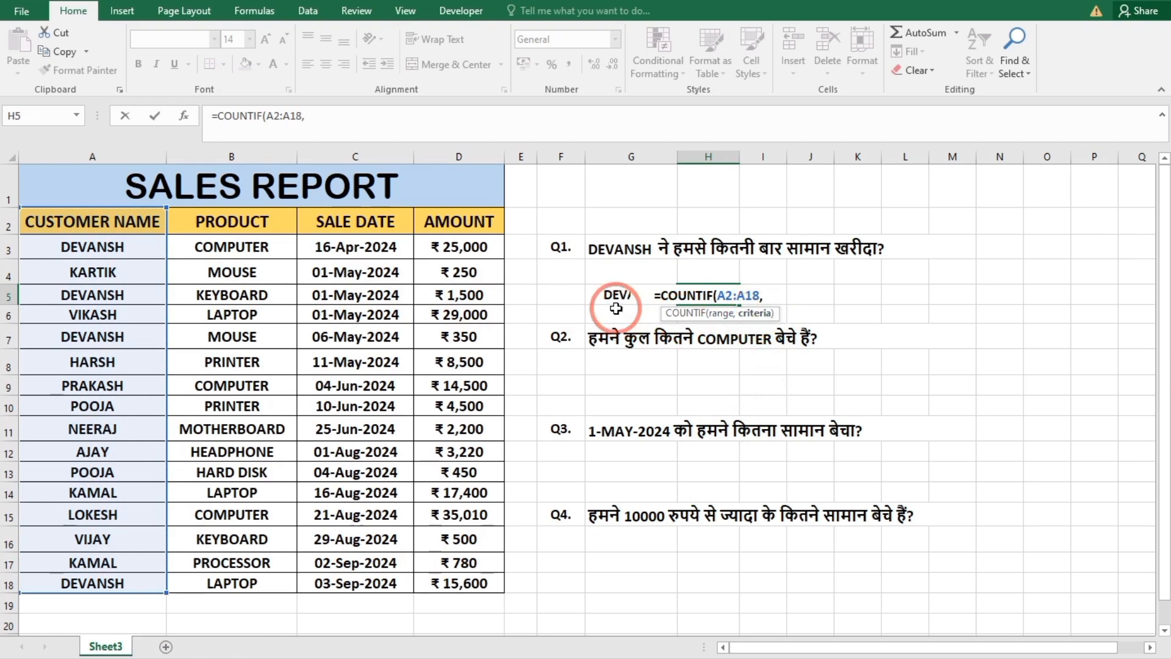
left_click(598, 299)
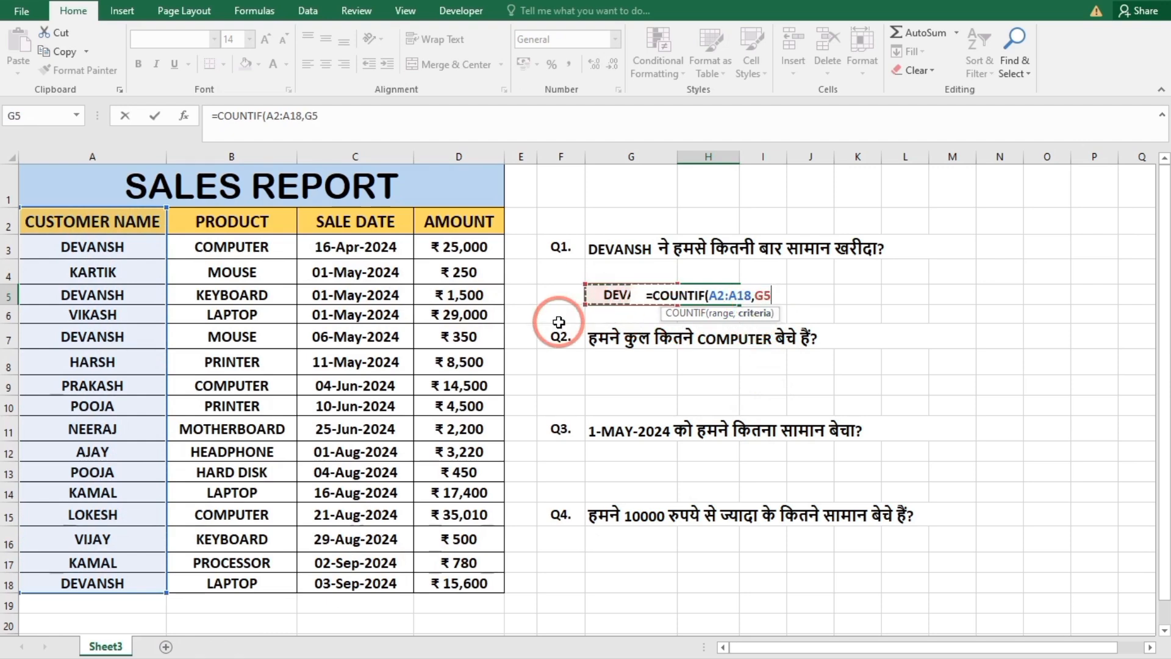
type(")")
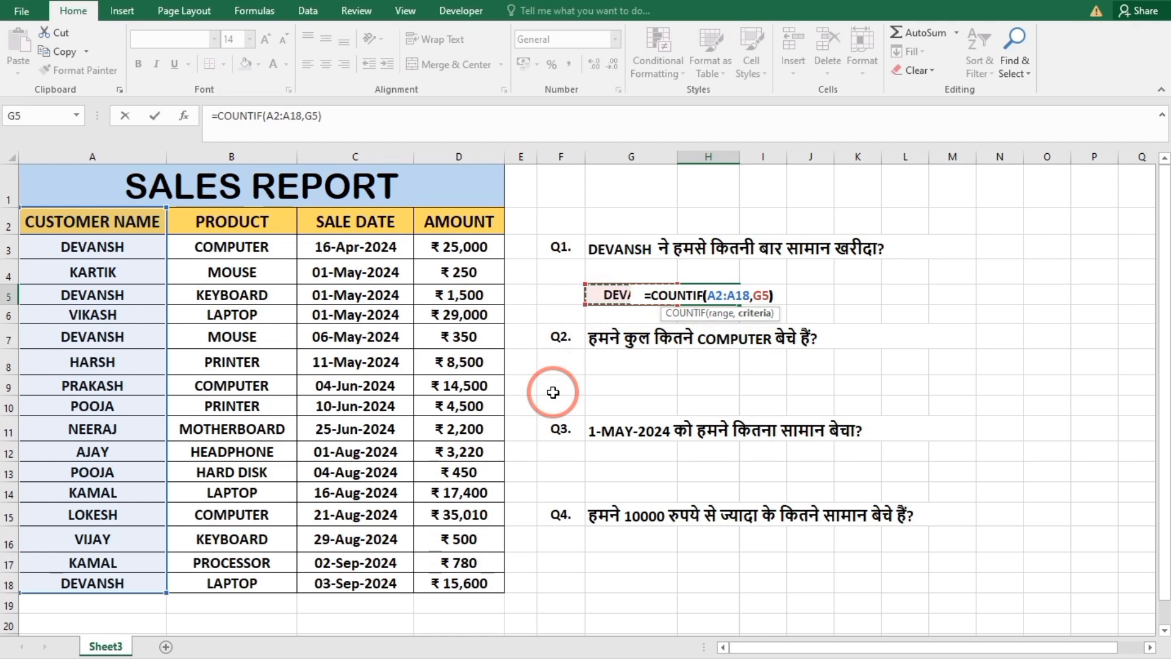
key("Return")
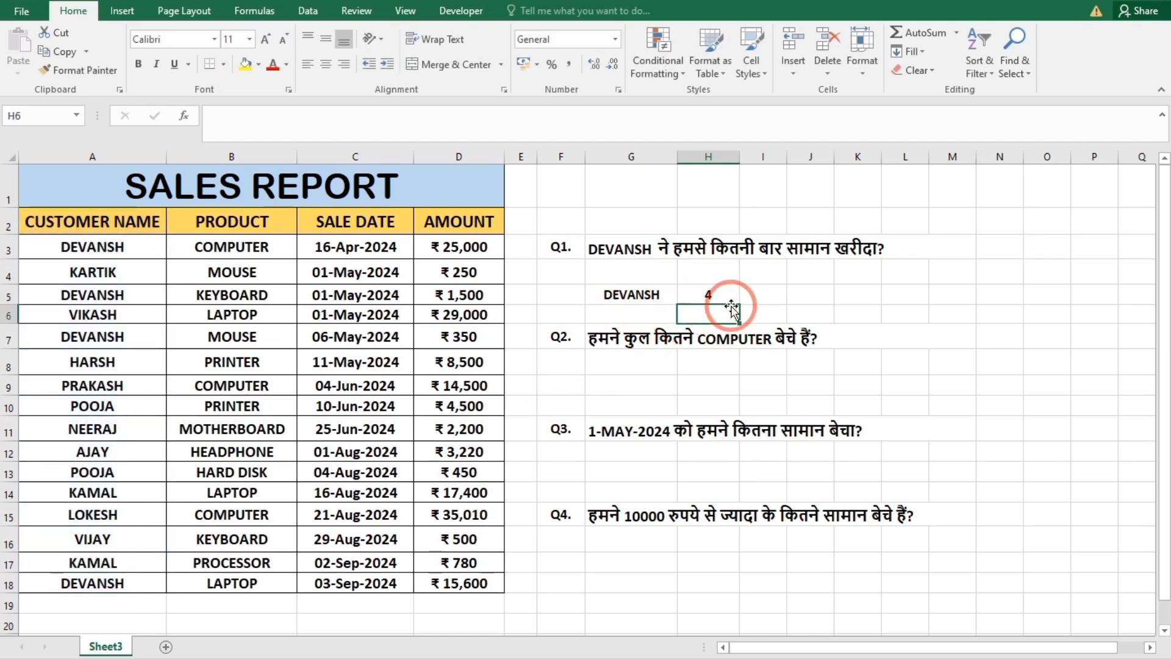
left_click(814, 315)
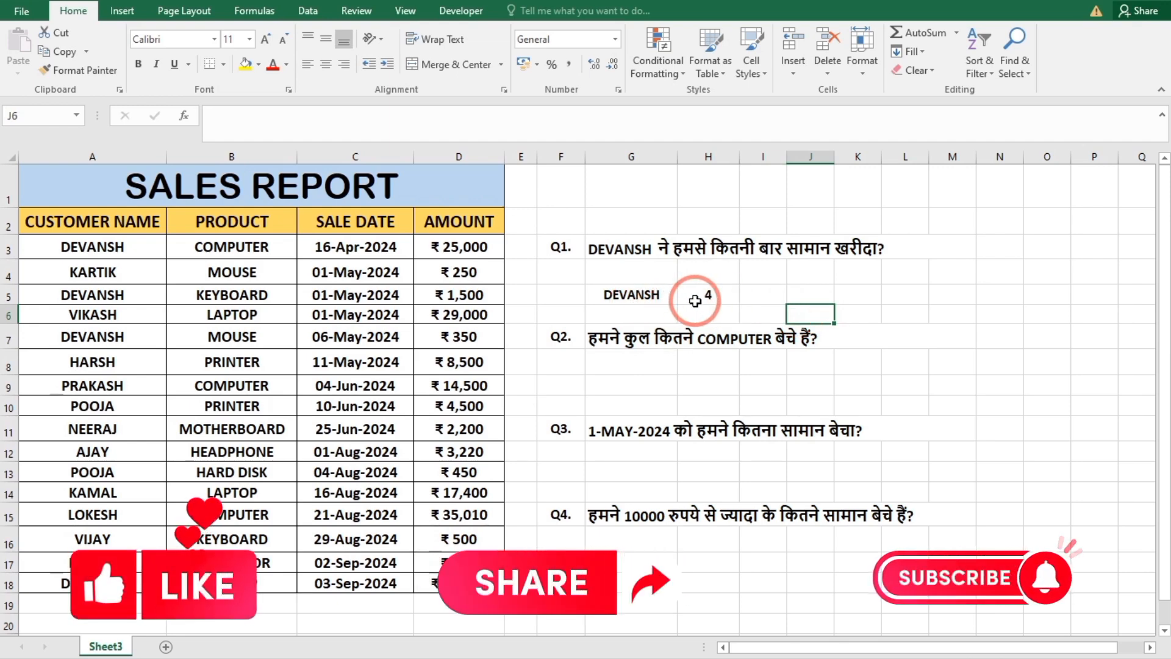
Answer Q2 in cell G9 by counting computer sales with the formula =COUNTIF(B2:B18,"COMPUTER").
left_click(610, 354)
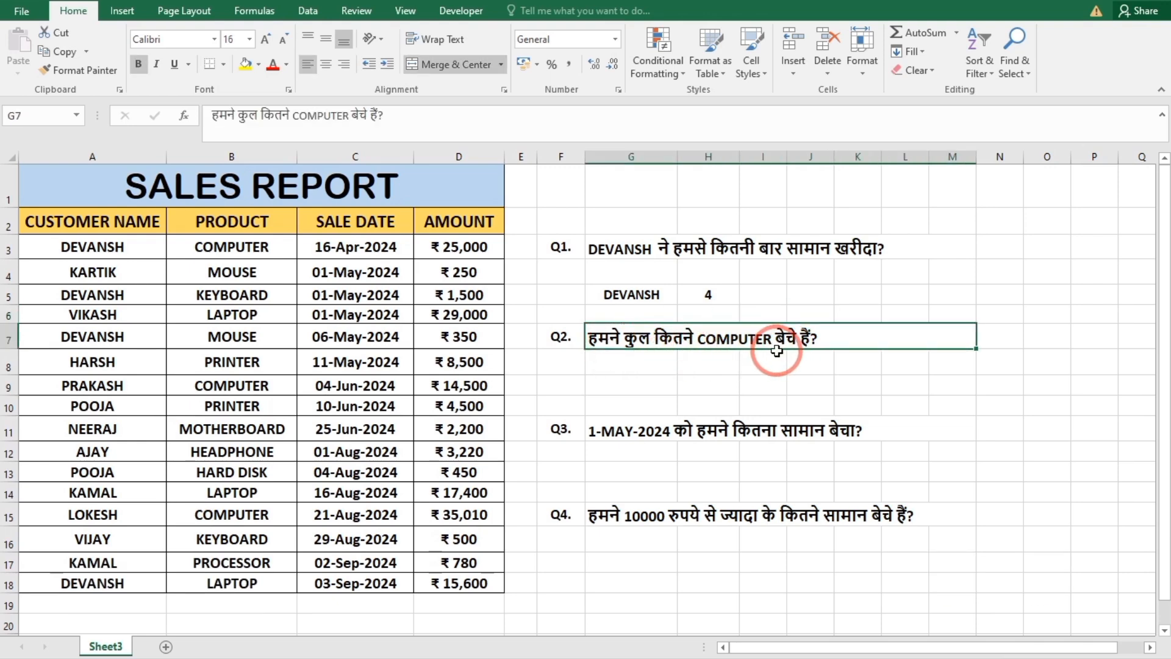
left_click(656, 385)
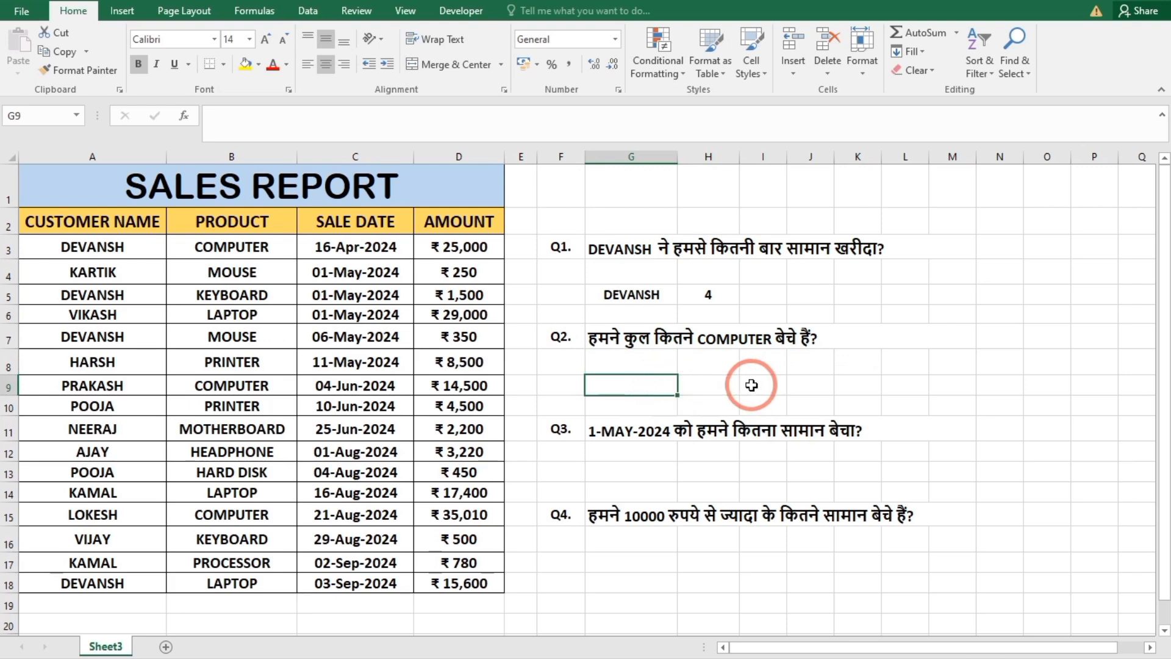
type("=C")
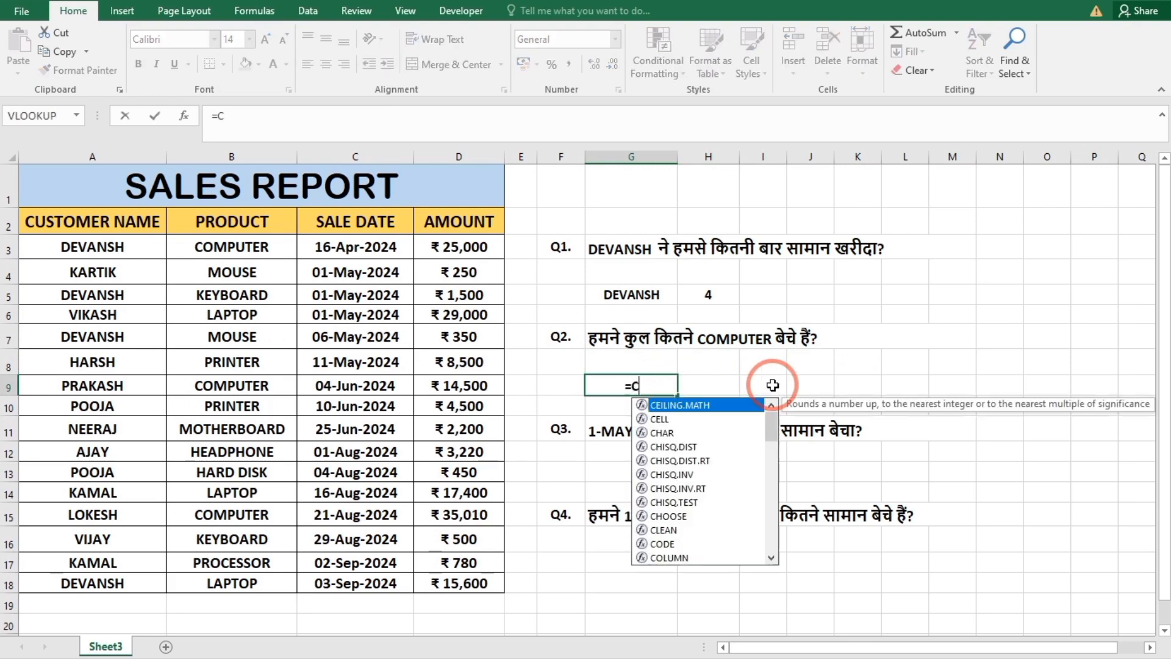
type("OUNTIF(")
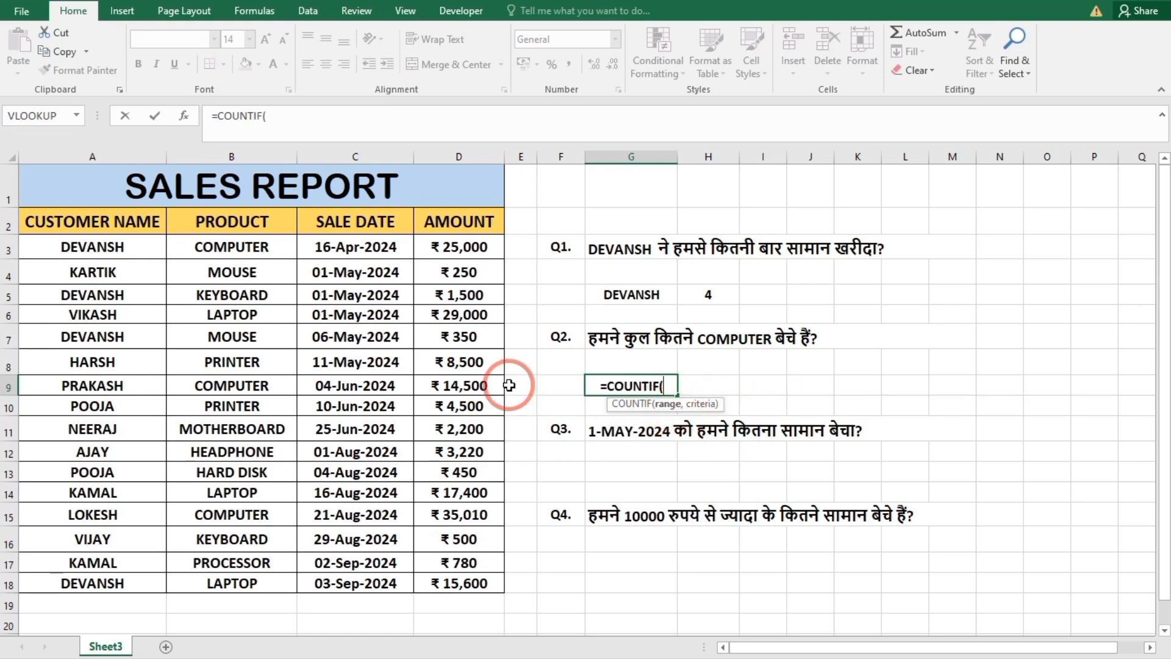
left_click_drag(243, 224, 238, 584)
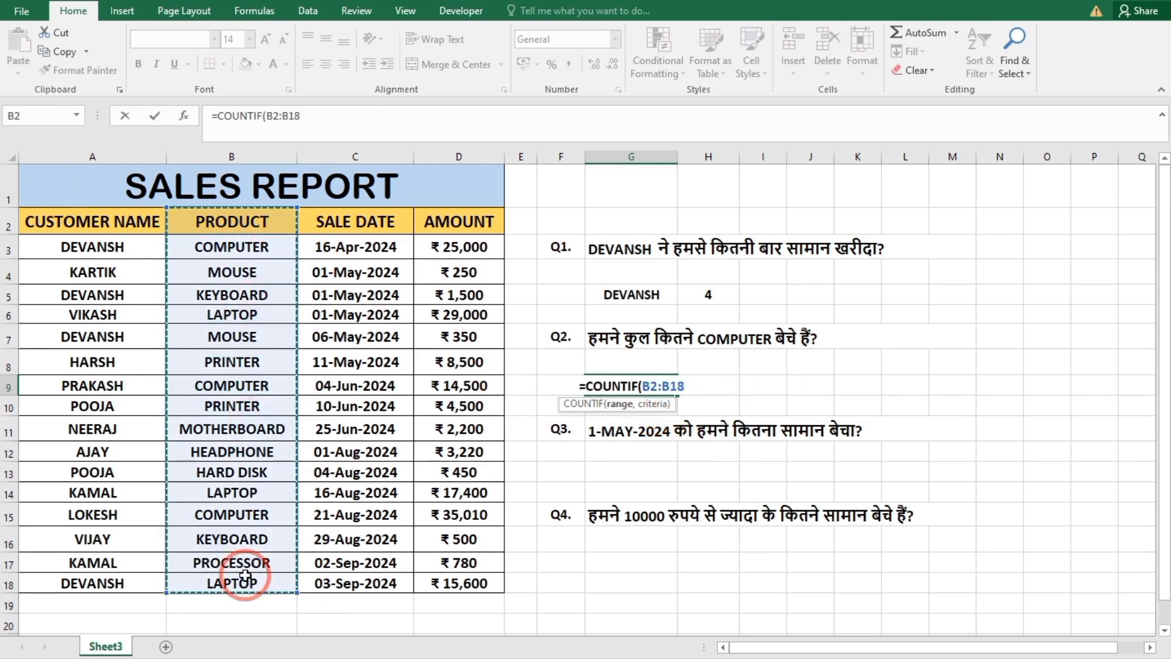
type(",\"COMPUTER")
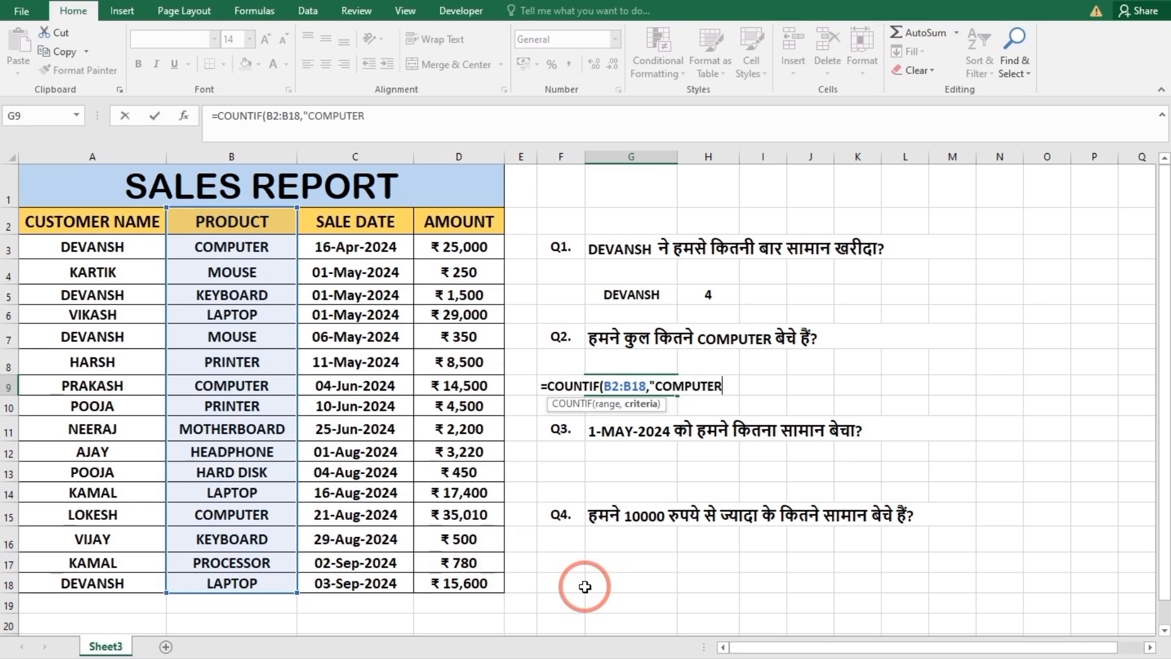
type("\"")
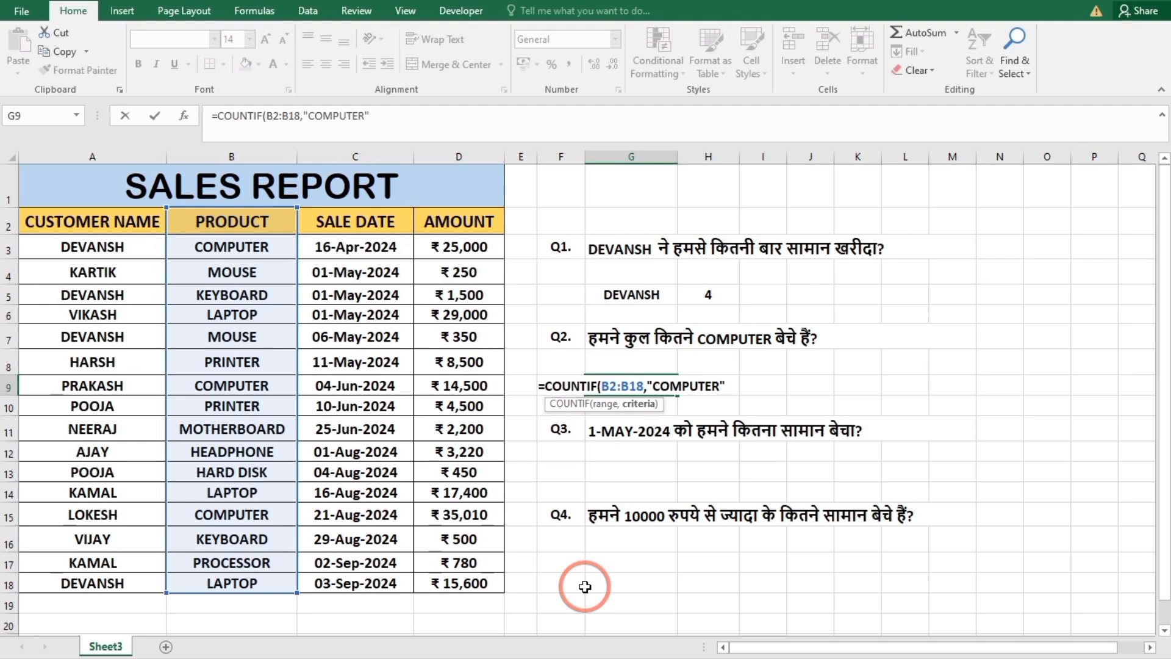
type(")")
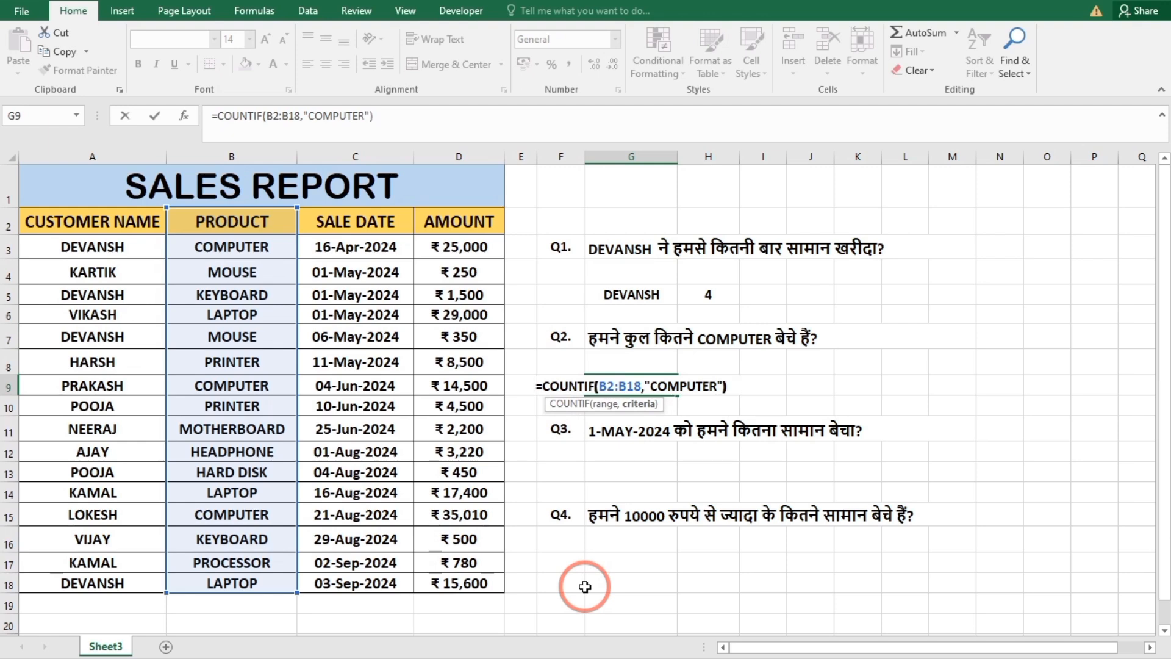
key("Return")
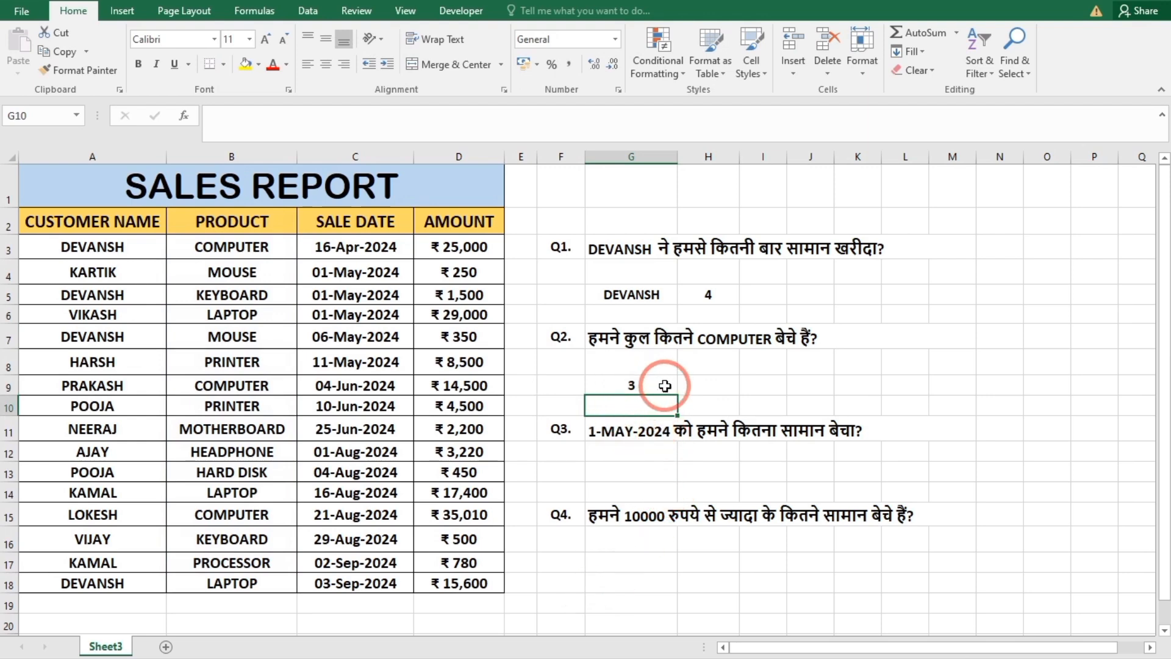
left_click(646, 379)
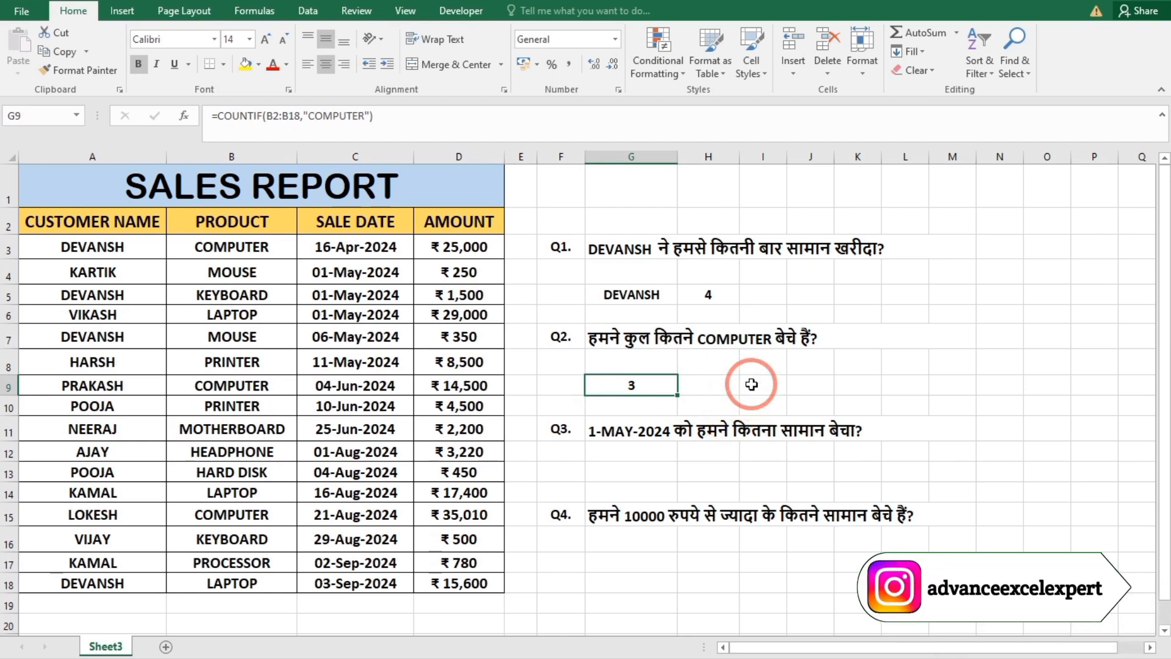
left_click(755, 383)
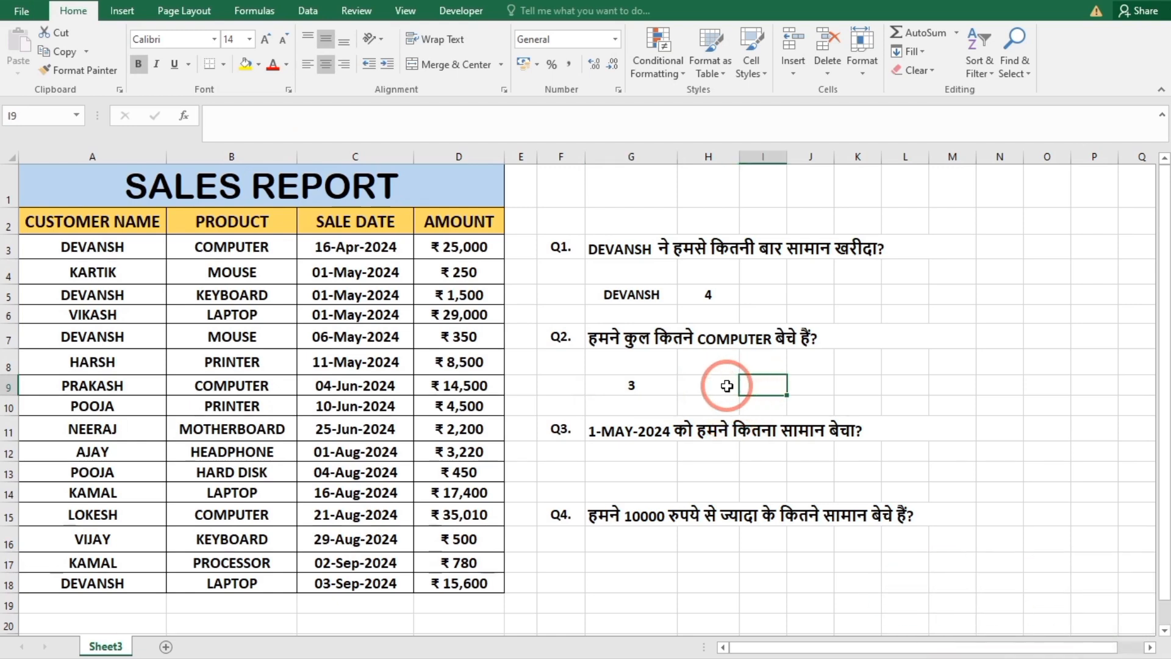
Answer Q3 in cell G13 with the formula =COUNTIF(C2:C18,"1/5/24") and check it against the 1 May 2024 rows in the table.
left_click(658, 437)
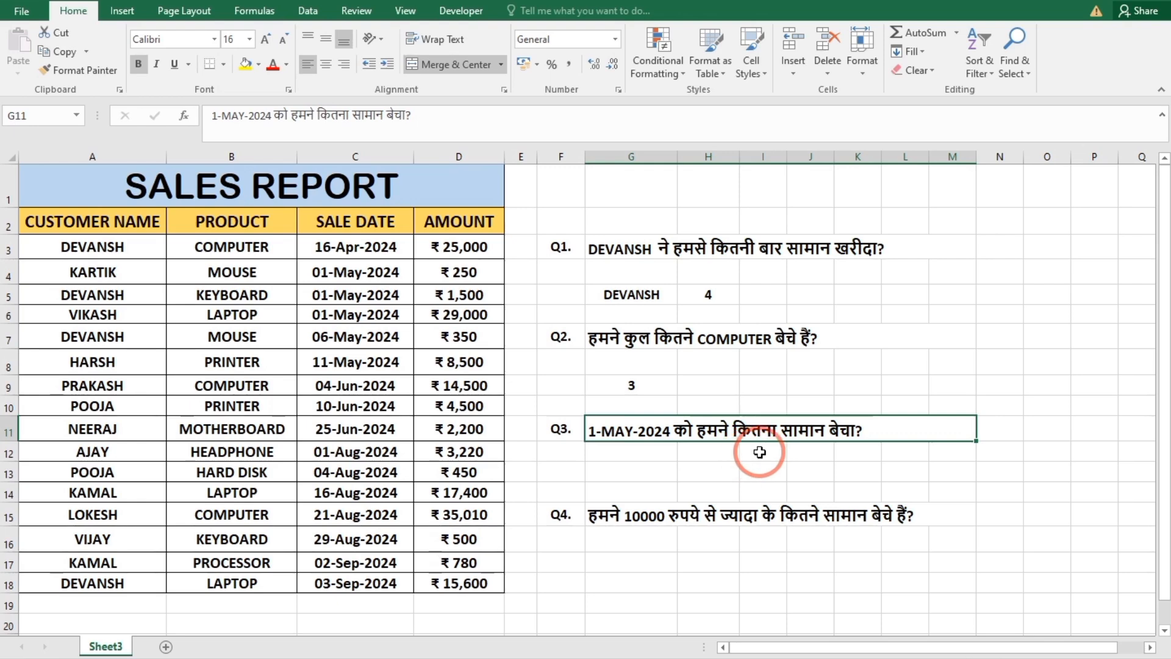
left_click(672, 471)
type("=COUNTIF(")
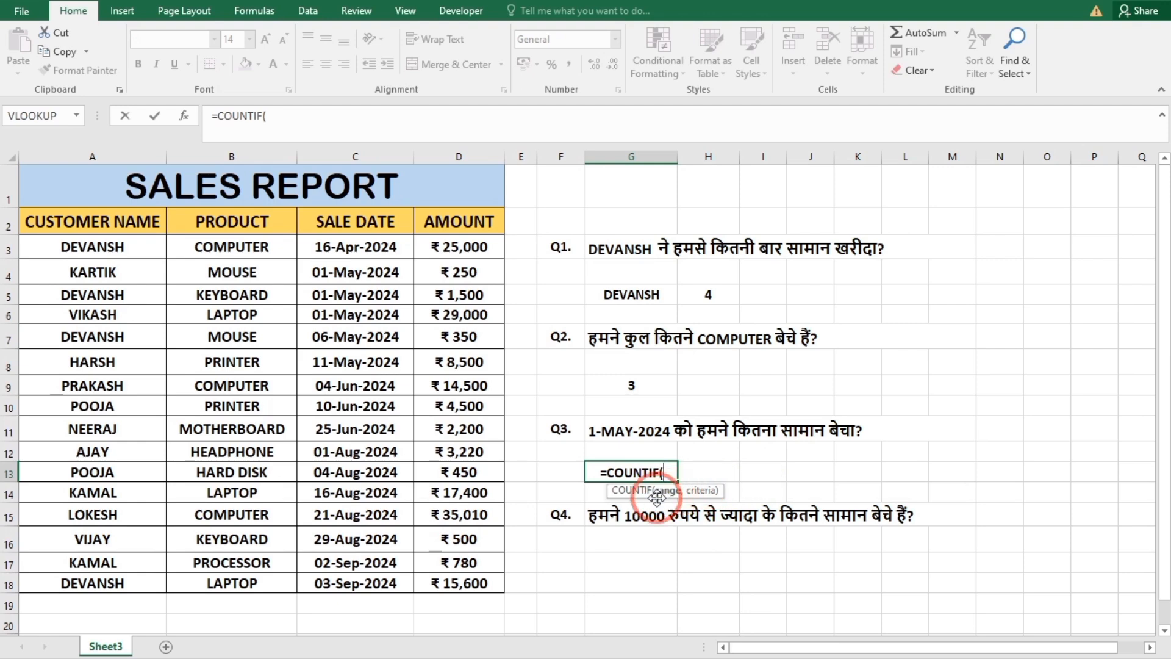
left_click_drag(358, 222, 360, 584)
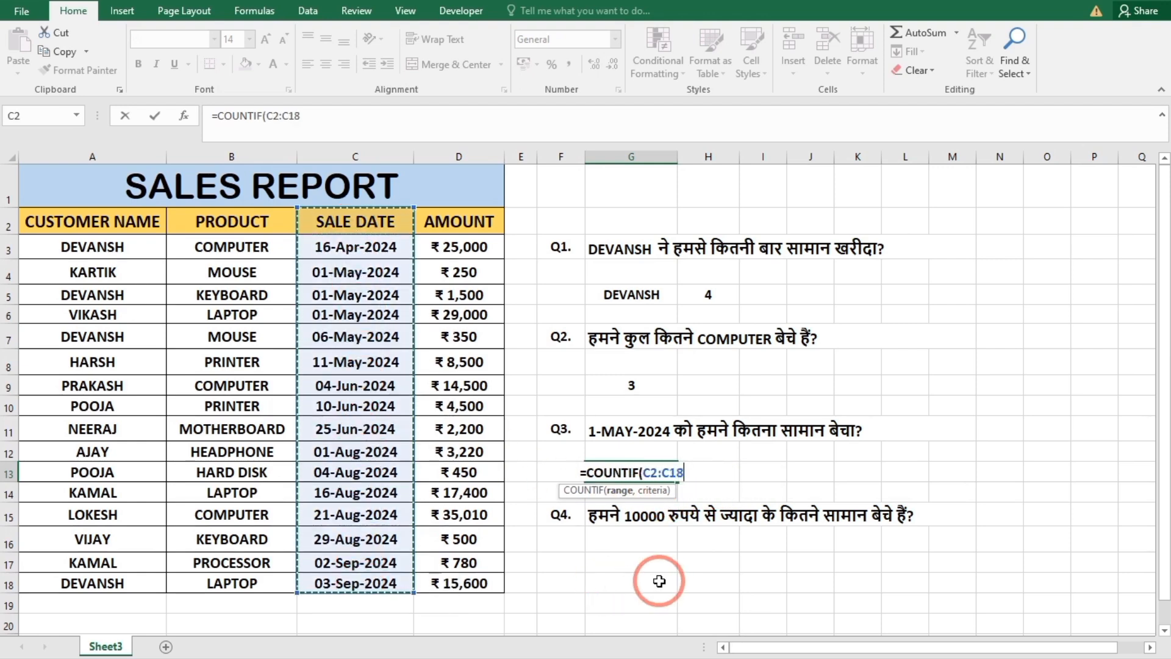
type(",\"")
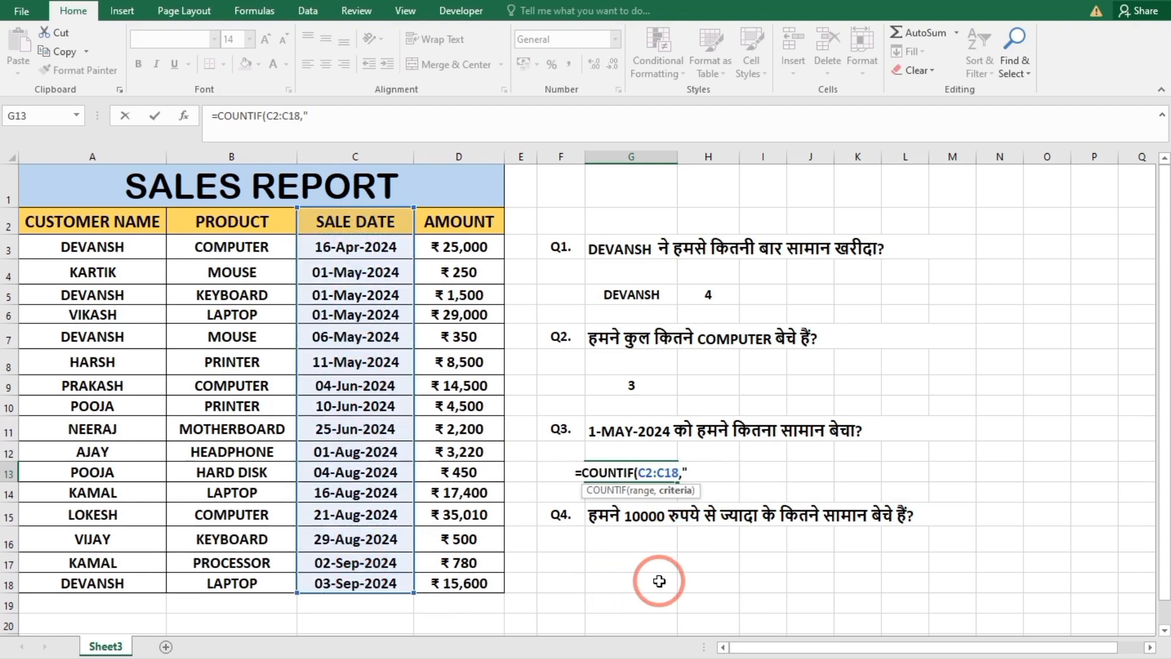
type("1/")
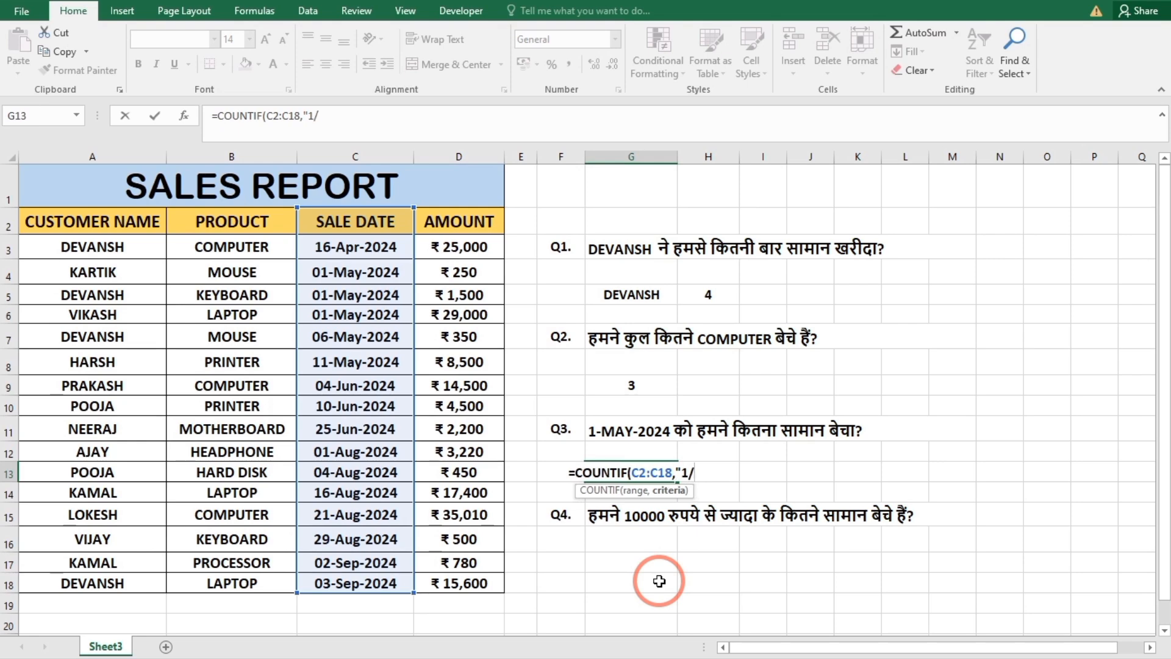
type("5/24")
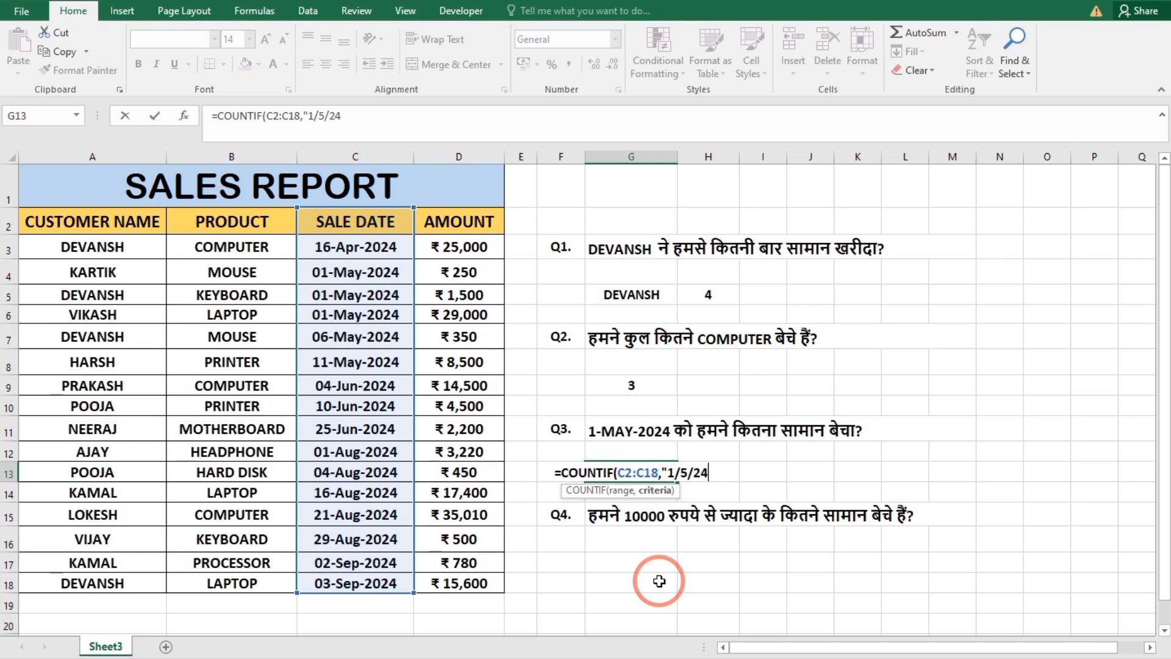
type("\")")
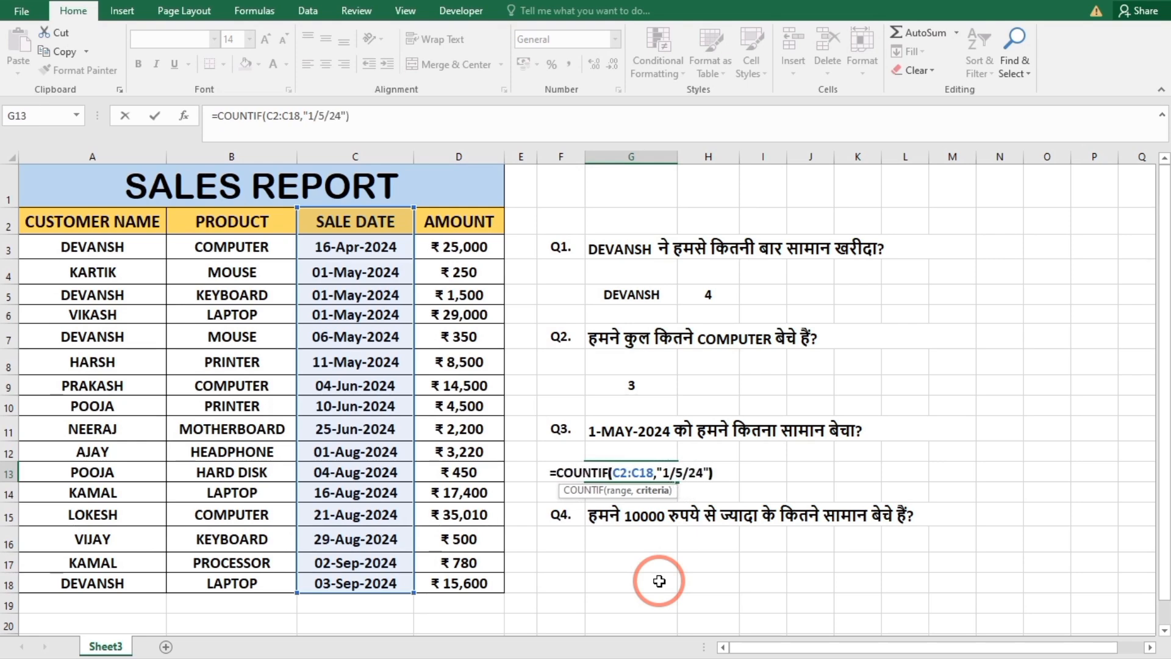
key("Return")
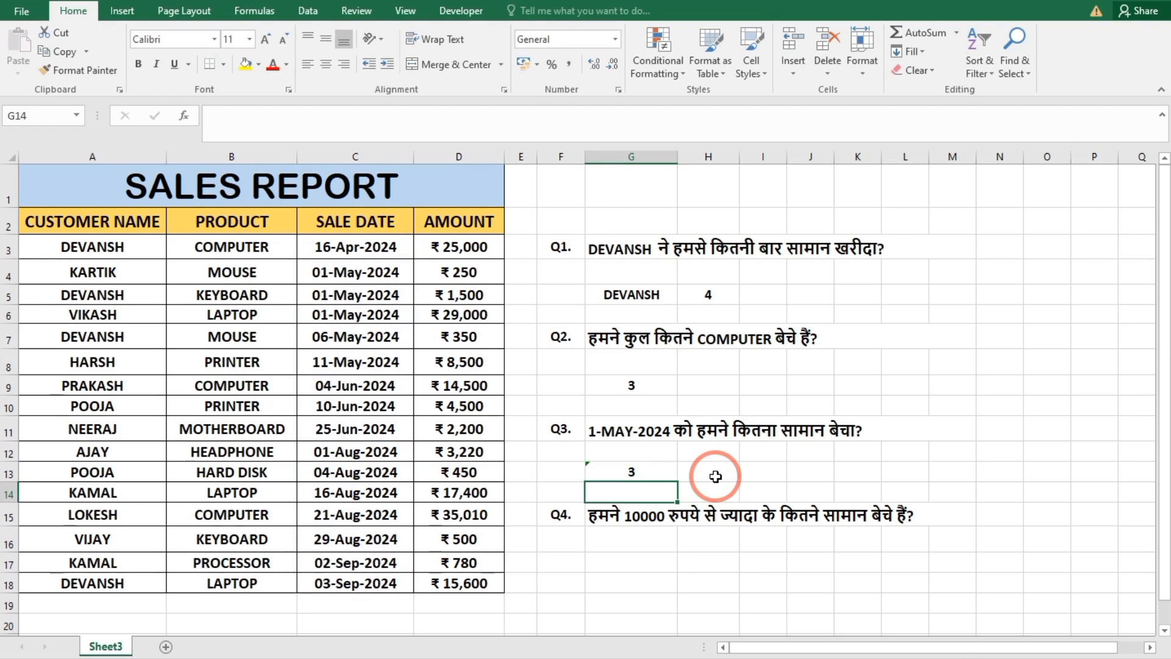
left_click(355, 314)
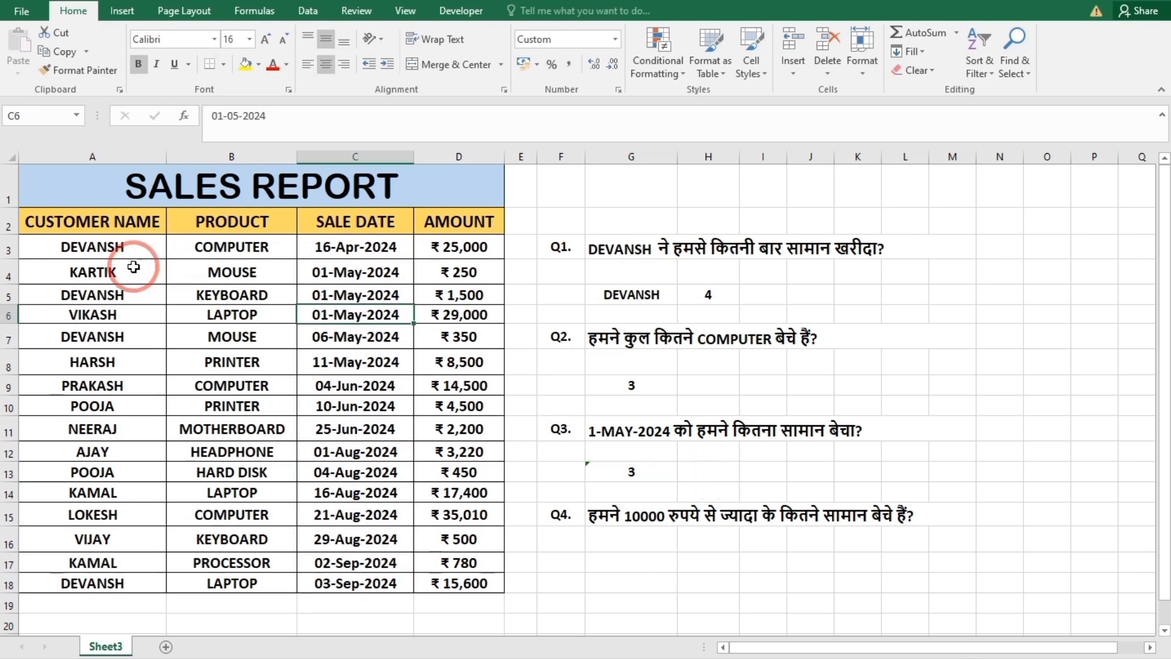
left_click_drag(133, 267, 486, 324)
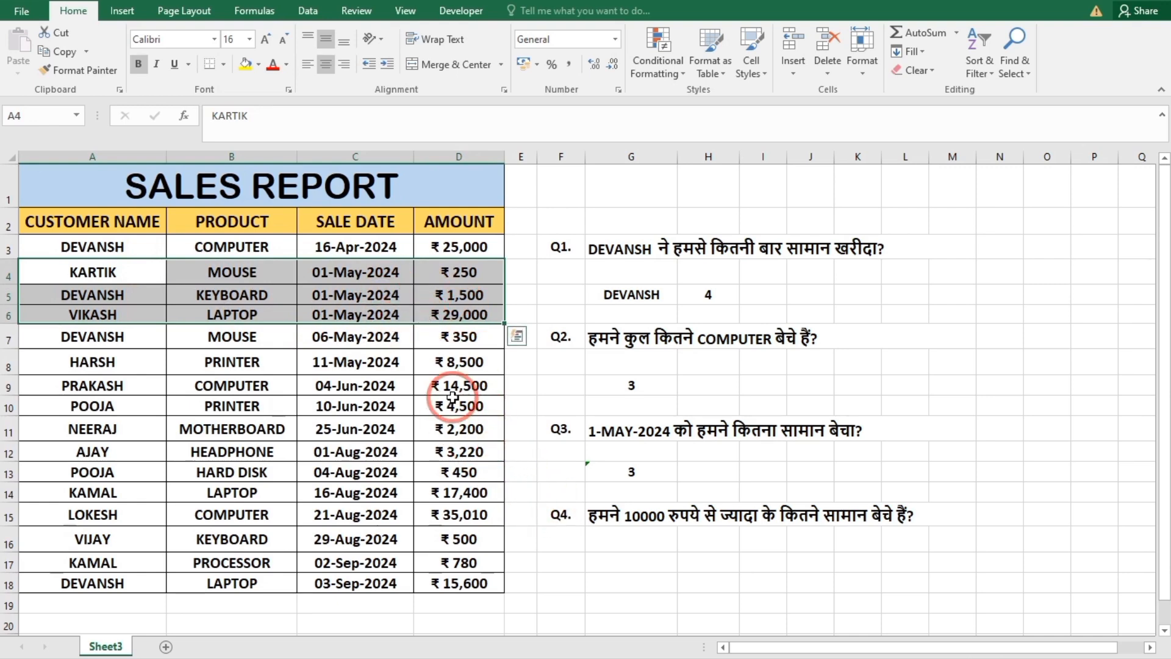
left_click(771, 472)
Answer Q4 in cell G17 by counting sales above 10000 with the formula =COUNTIF(D2:D18,">10000").
left_click(635, 520)
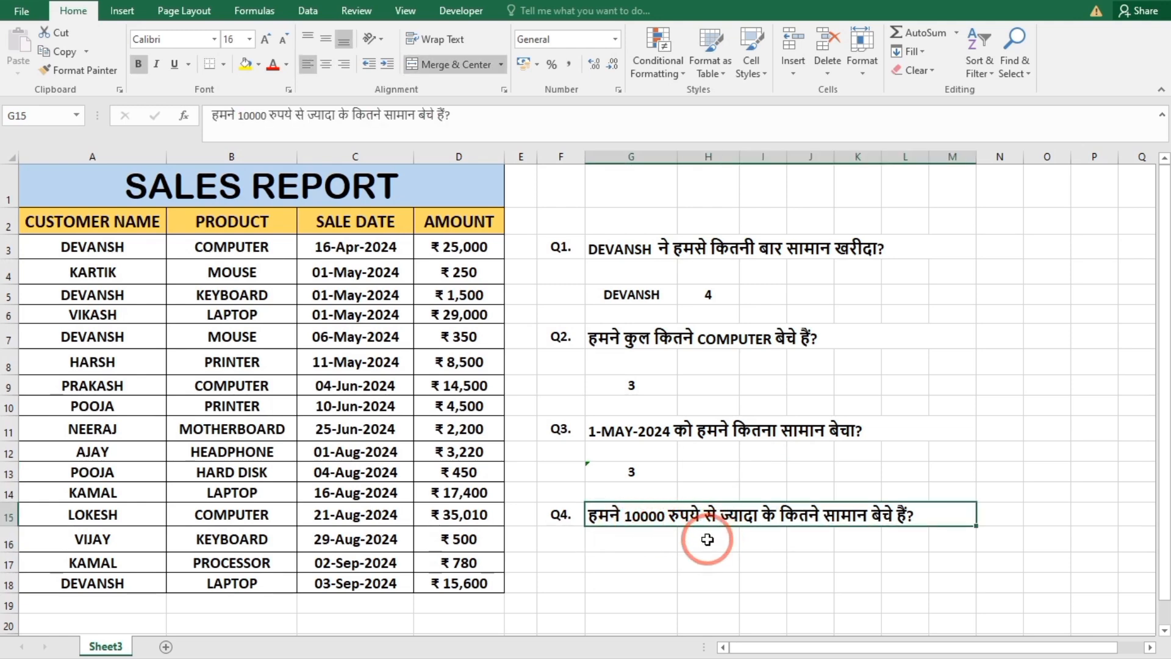
left_click(639, 560)
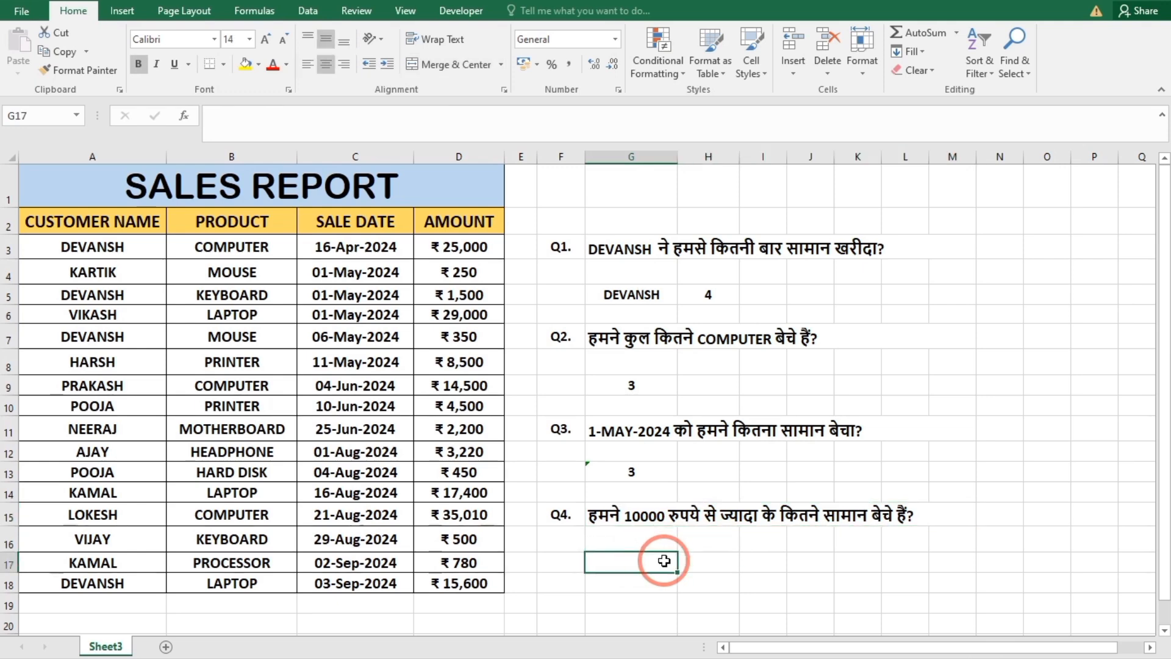
type("=")
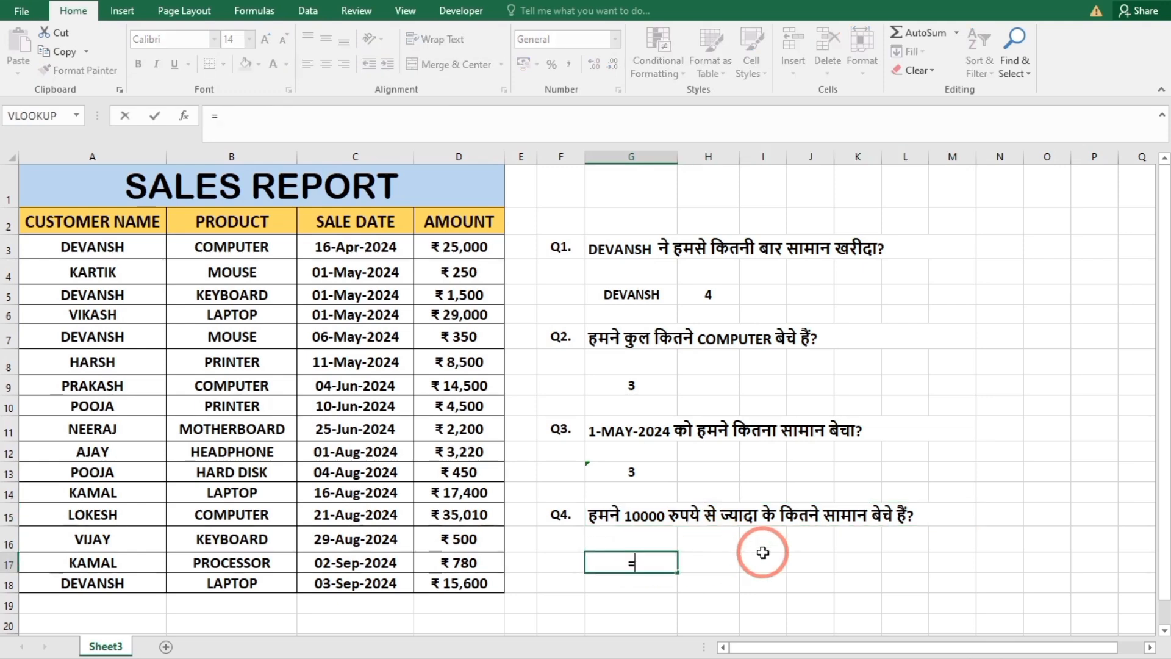
type("COUNTIF")
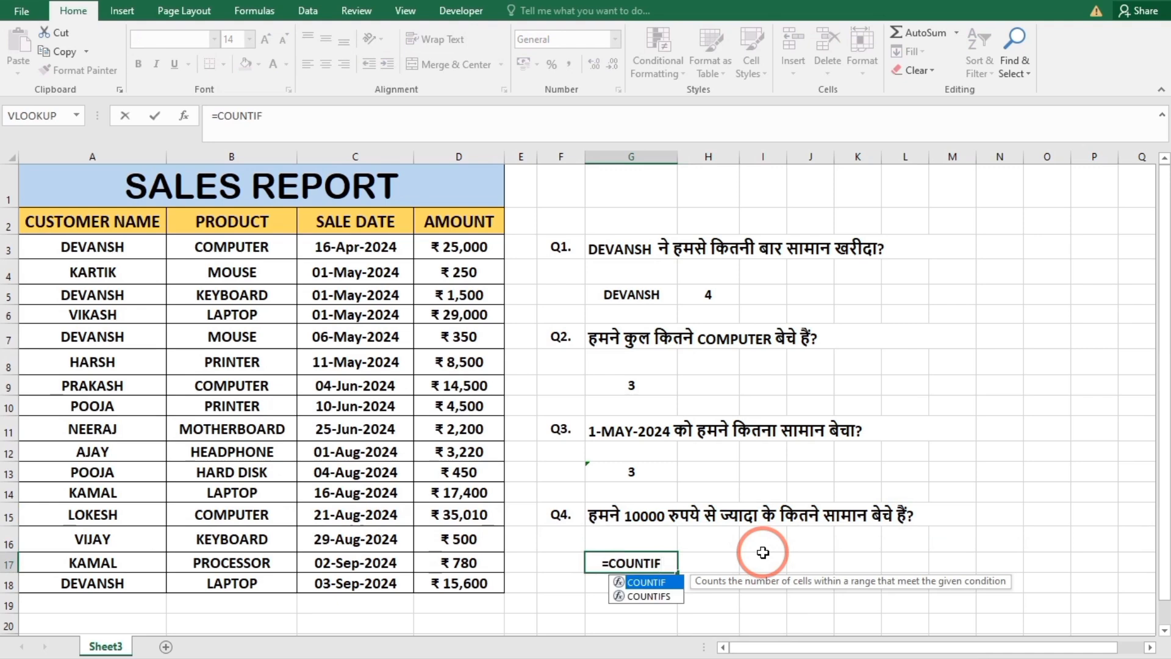
type("(")
left_click_drag(458, 222, 463, 581)
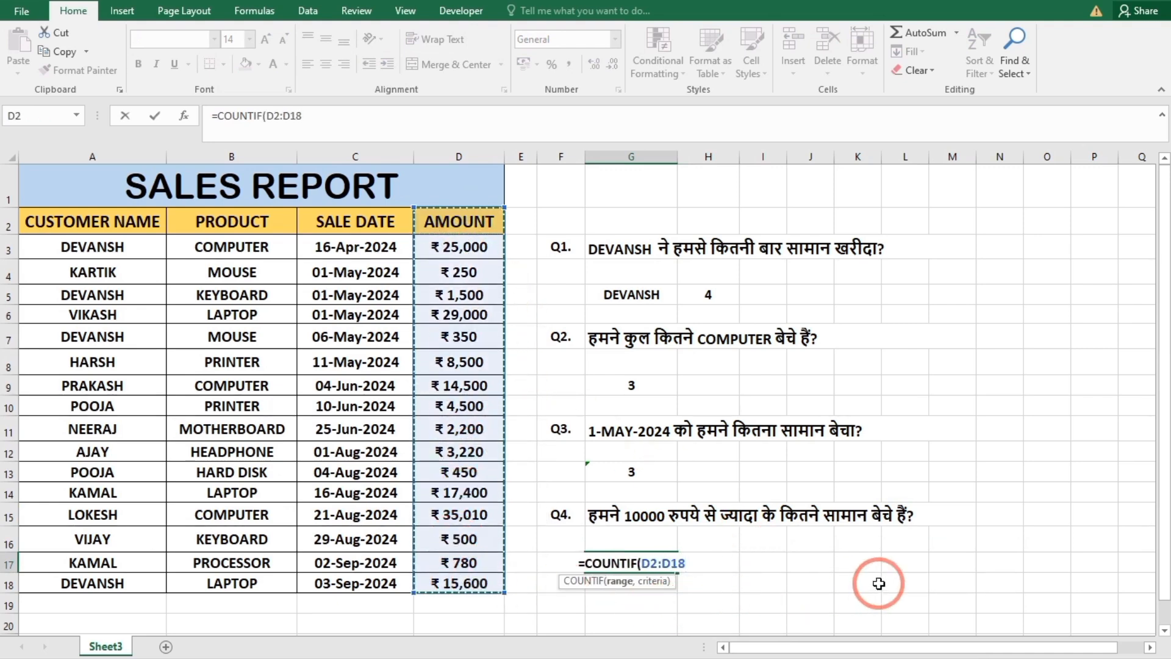
type(",\"")
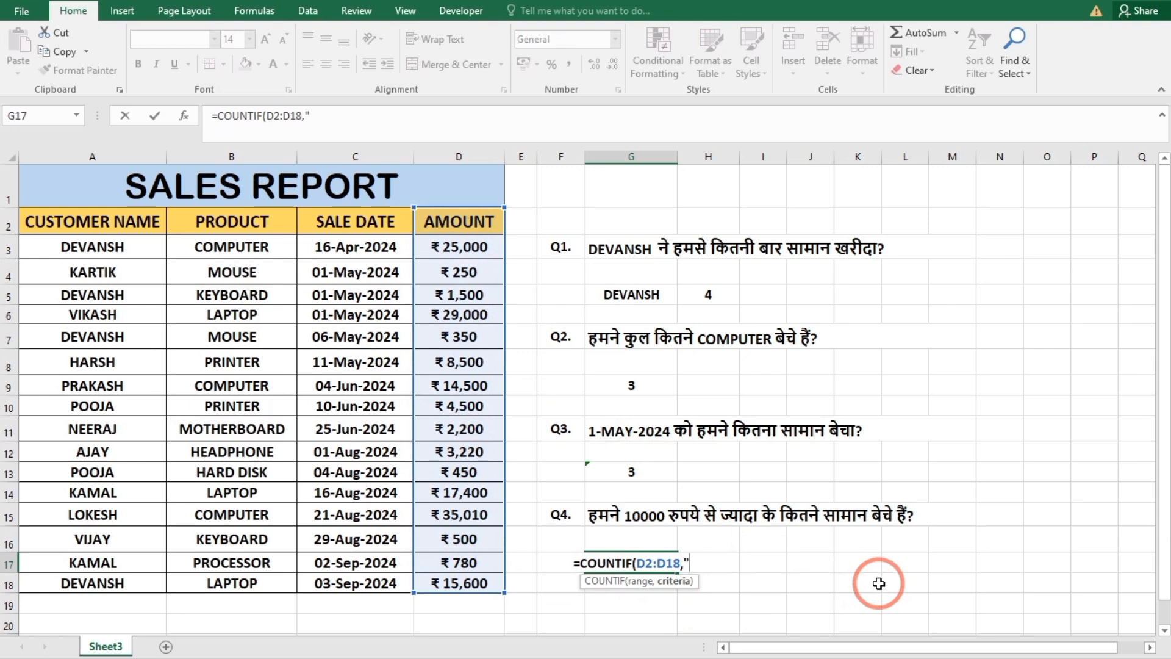
type(">10000")
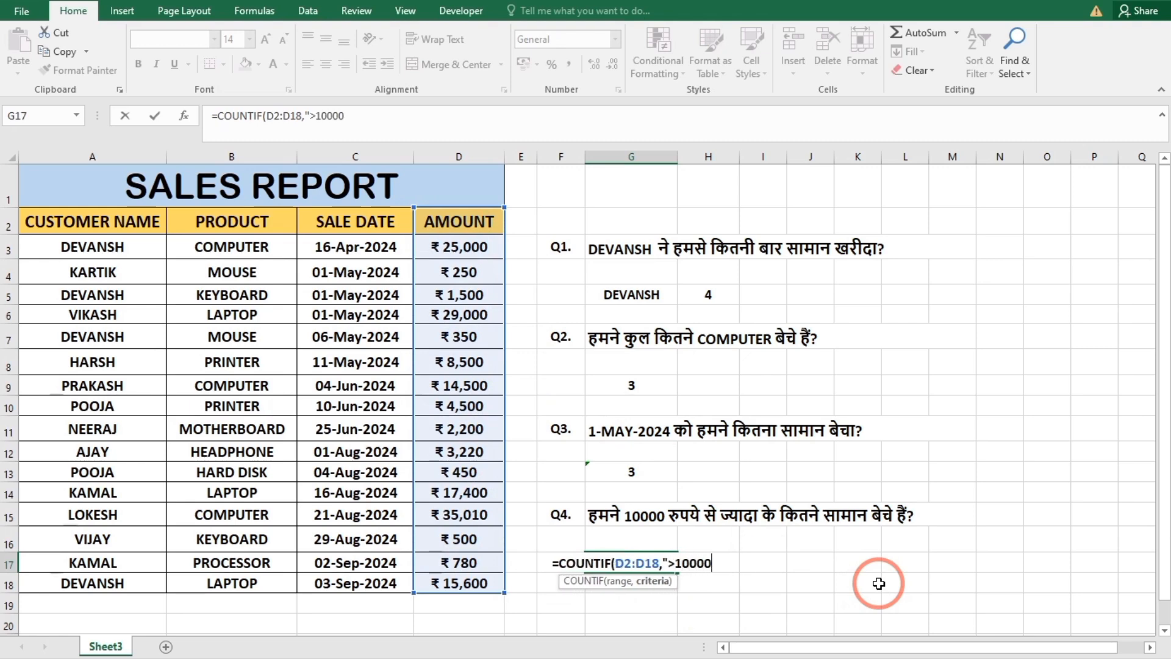
type("\"")
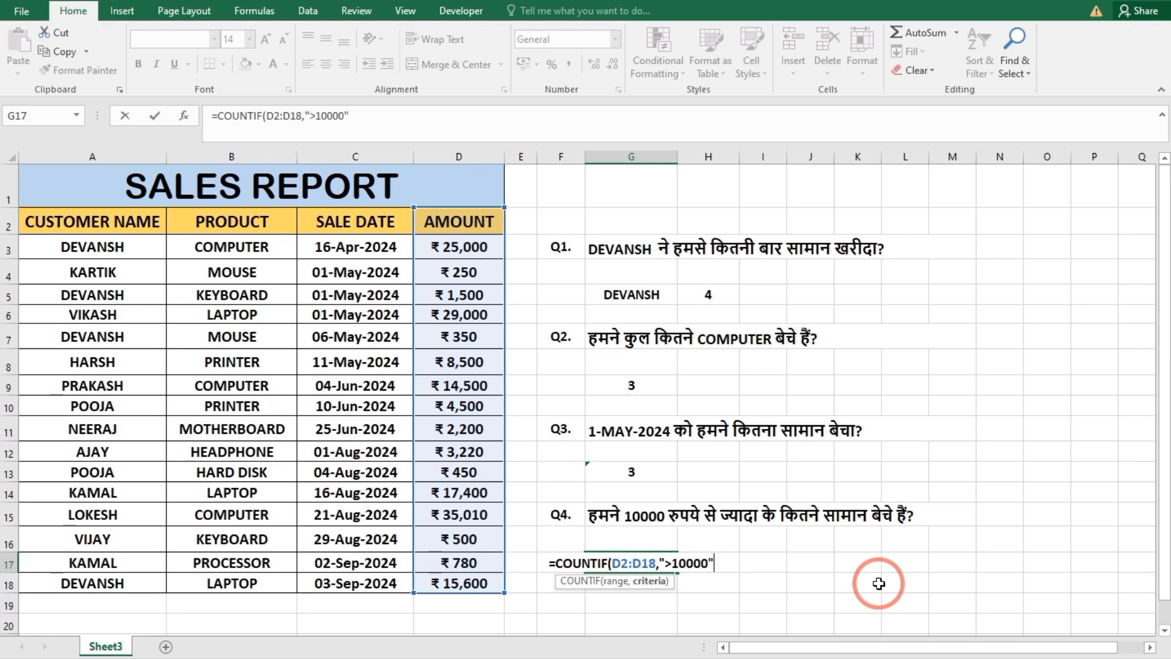
type(")")
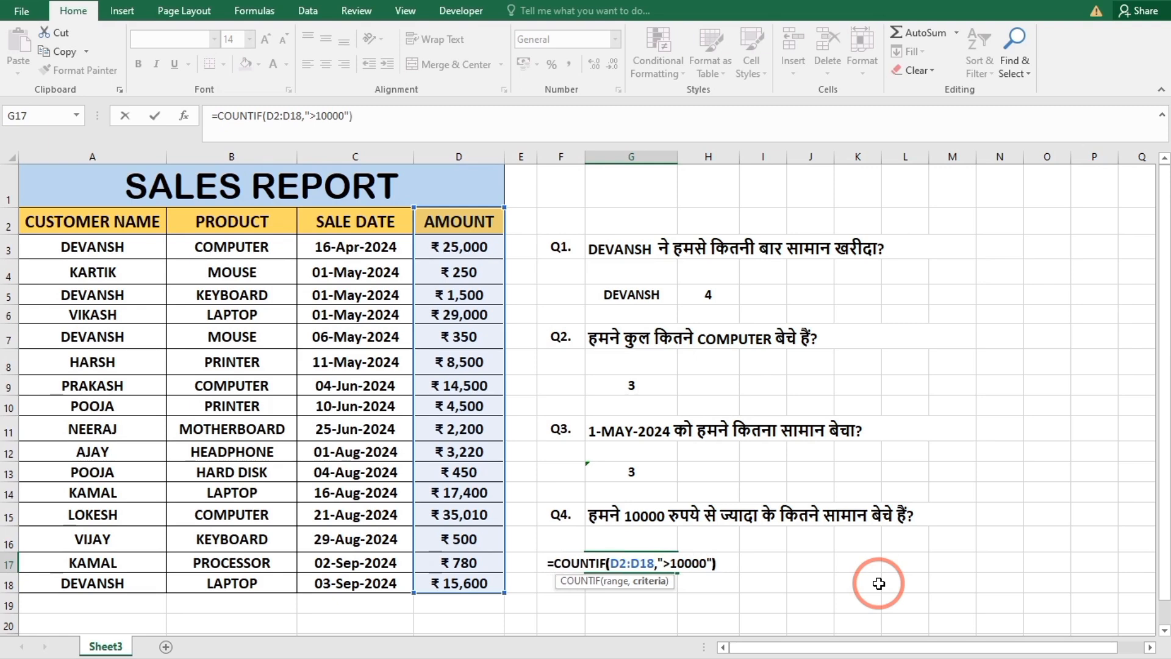
key("Return")
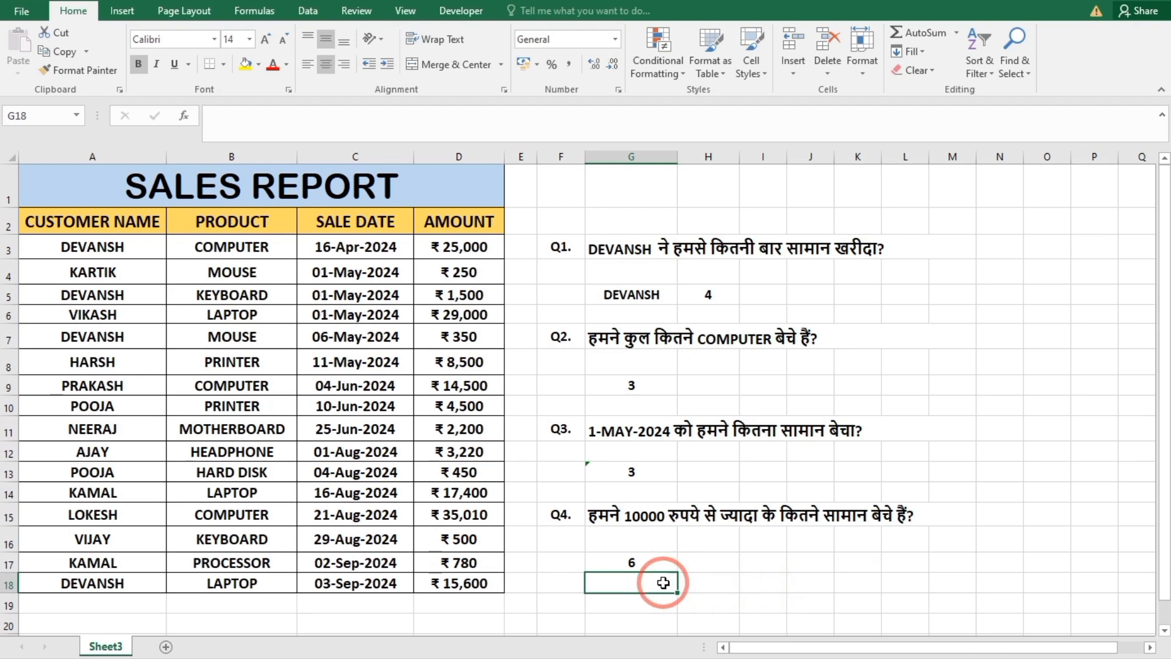
left_click(755, 584)
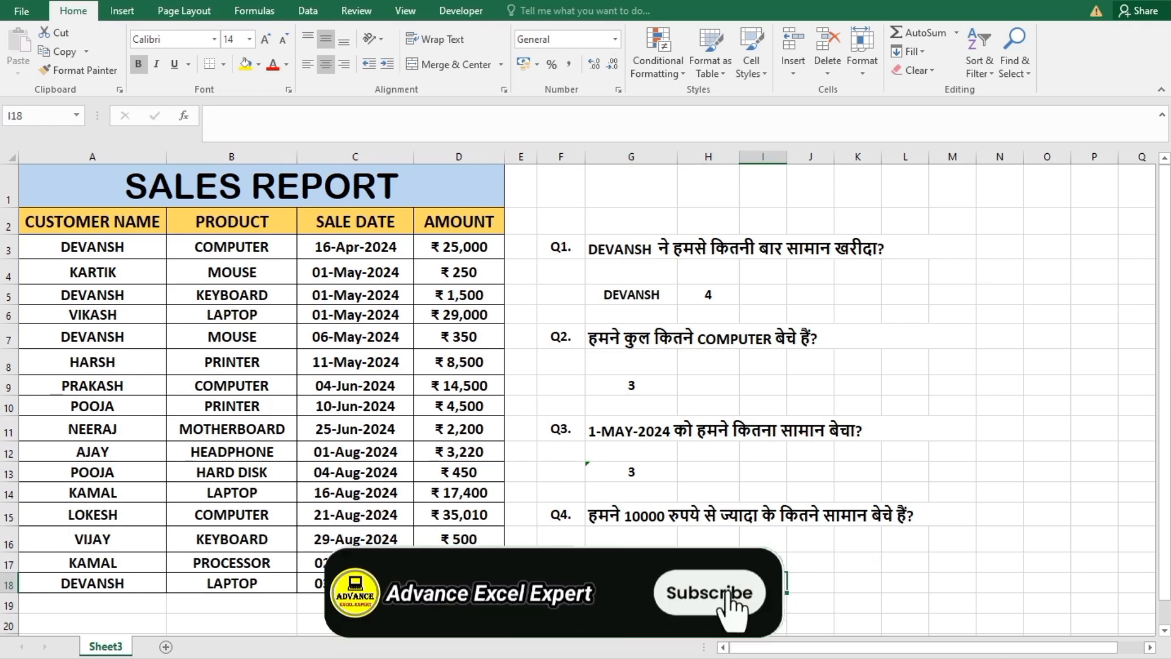